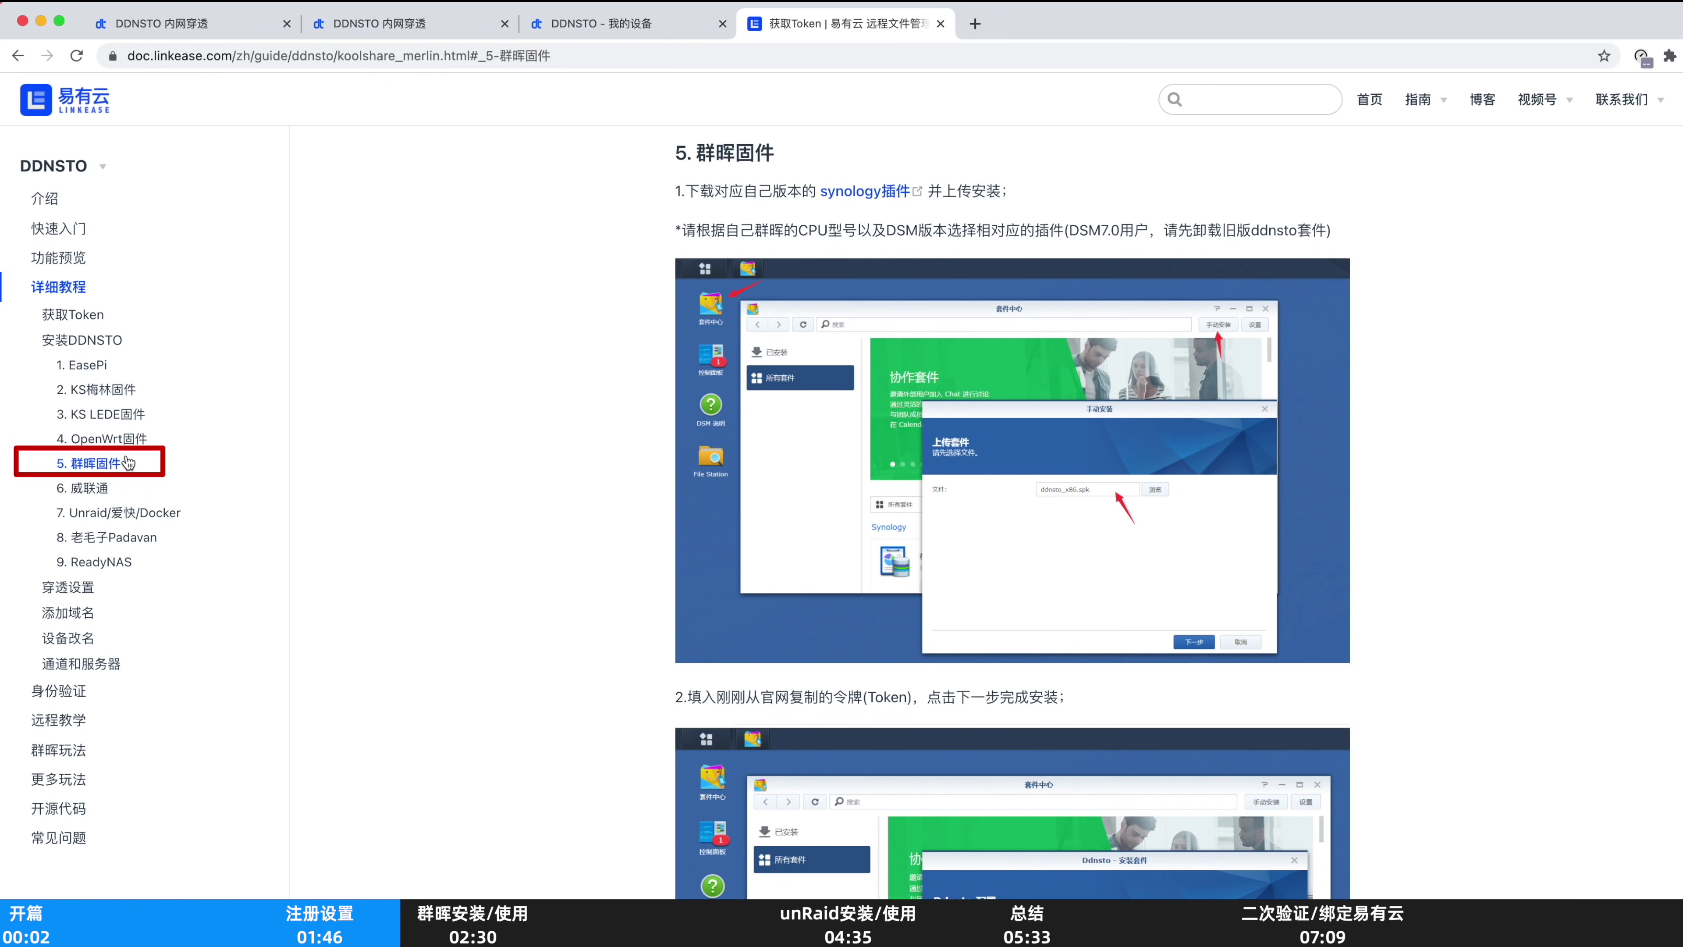
Open the Synology plugin download page, and choose ddnsto_x86-dsm6.spk for manual installation in the DiskStation Package Center
left_click(871, 193)
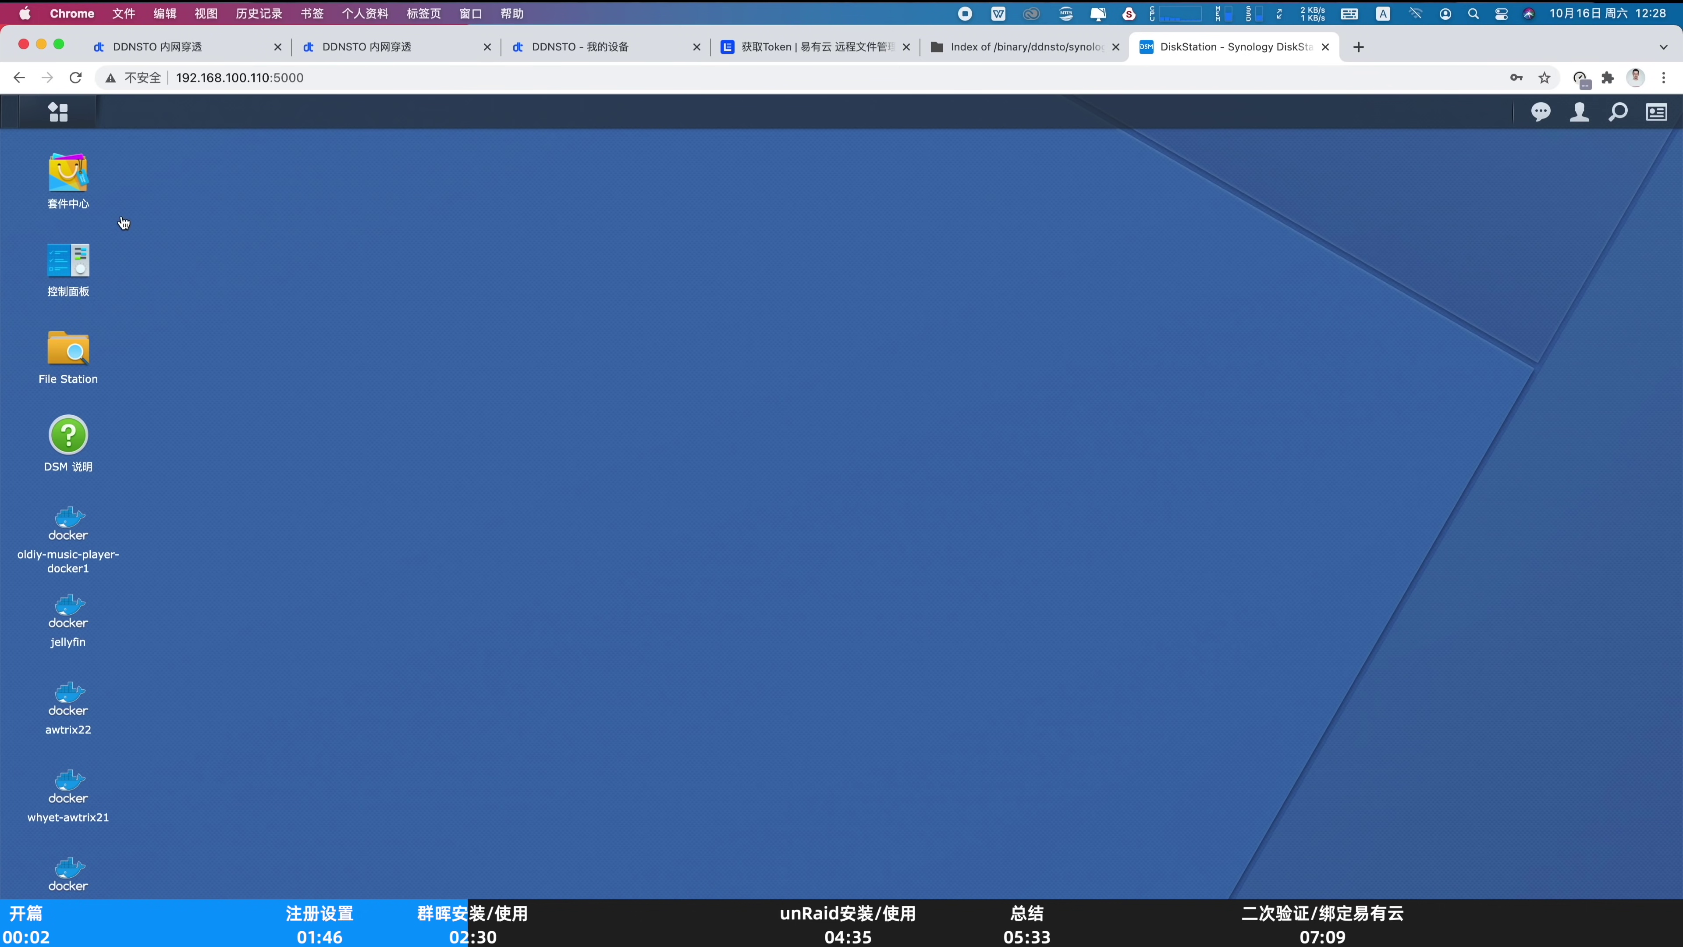
left_click(79, 181)
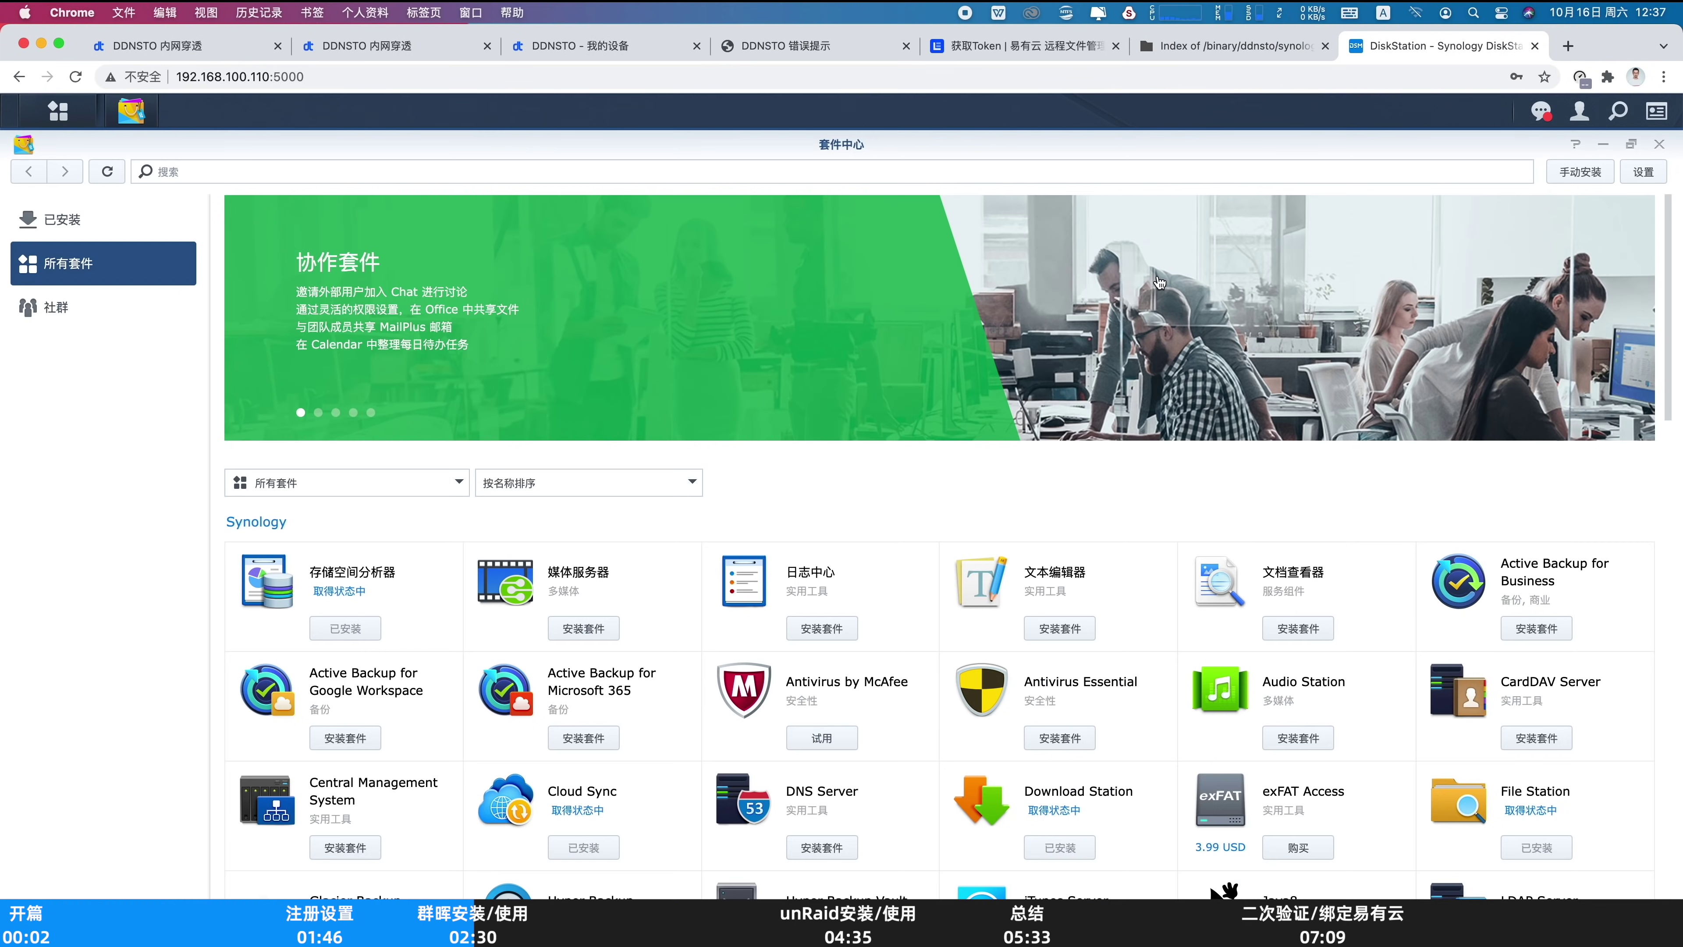
left_click(1582, 172)
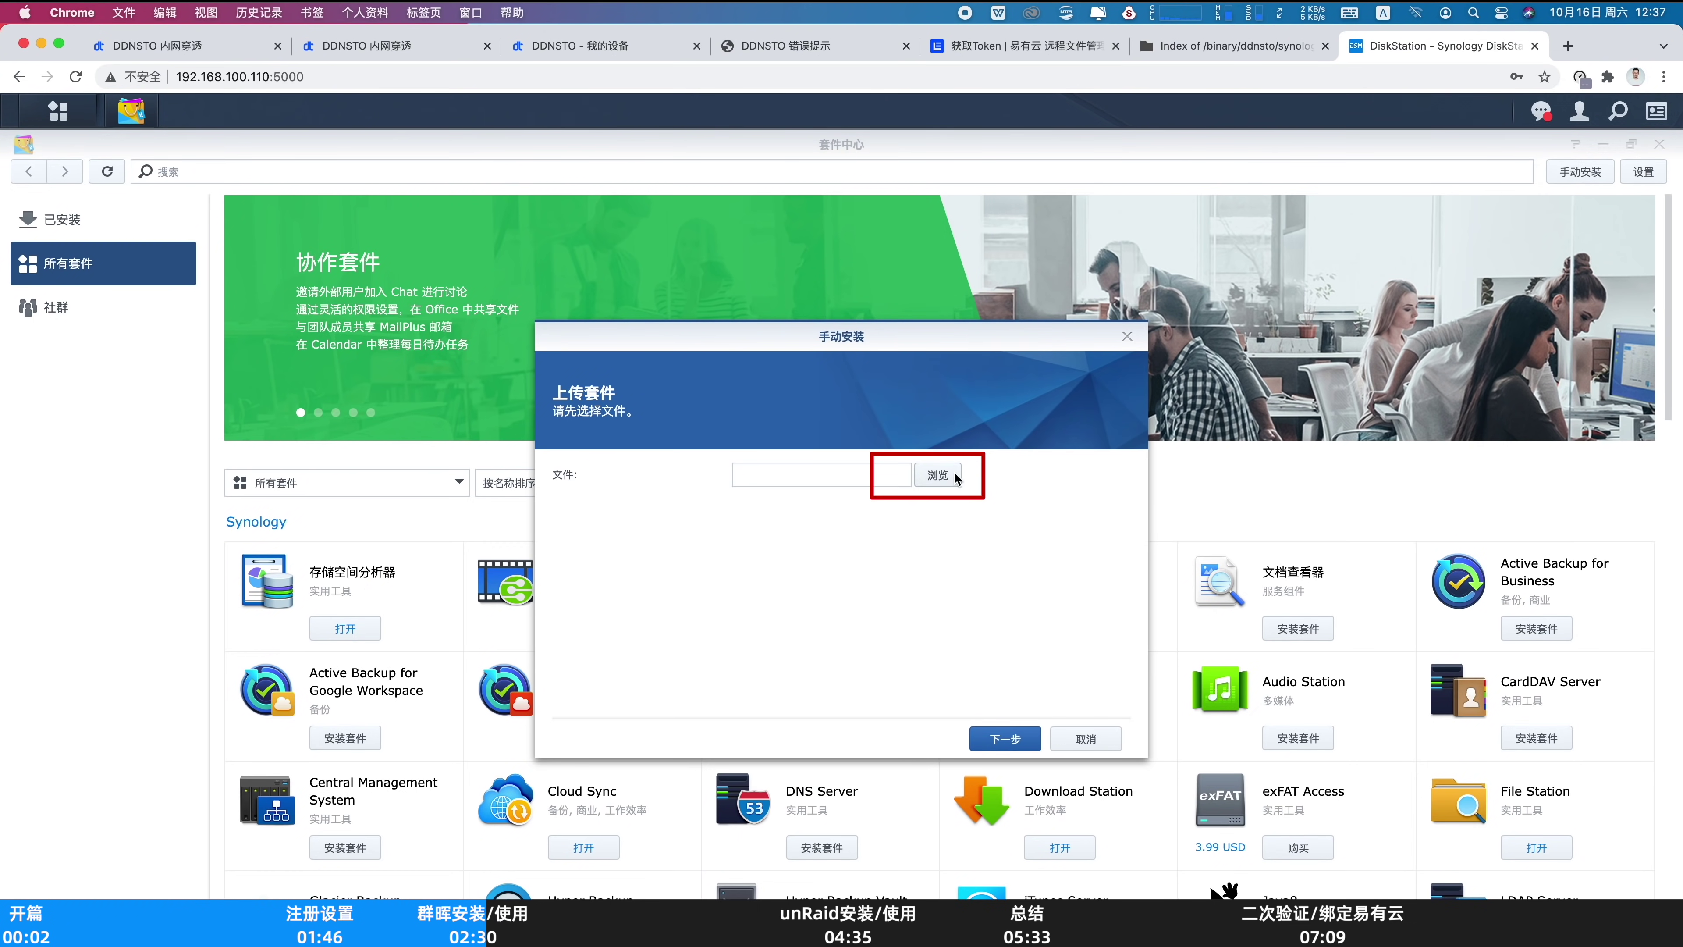
left_click(938, 476)
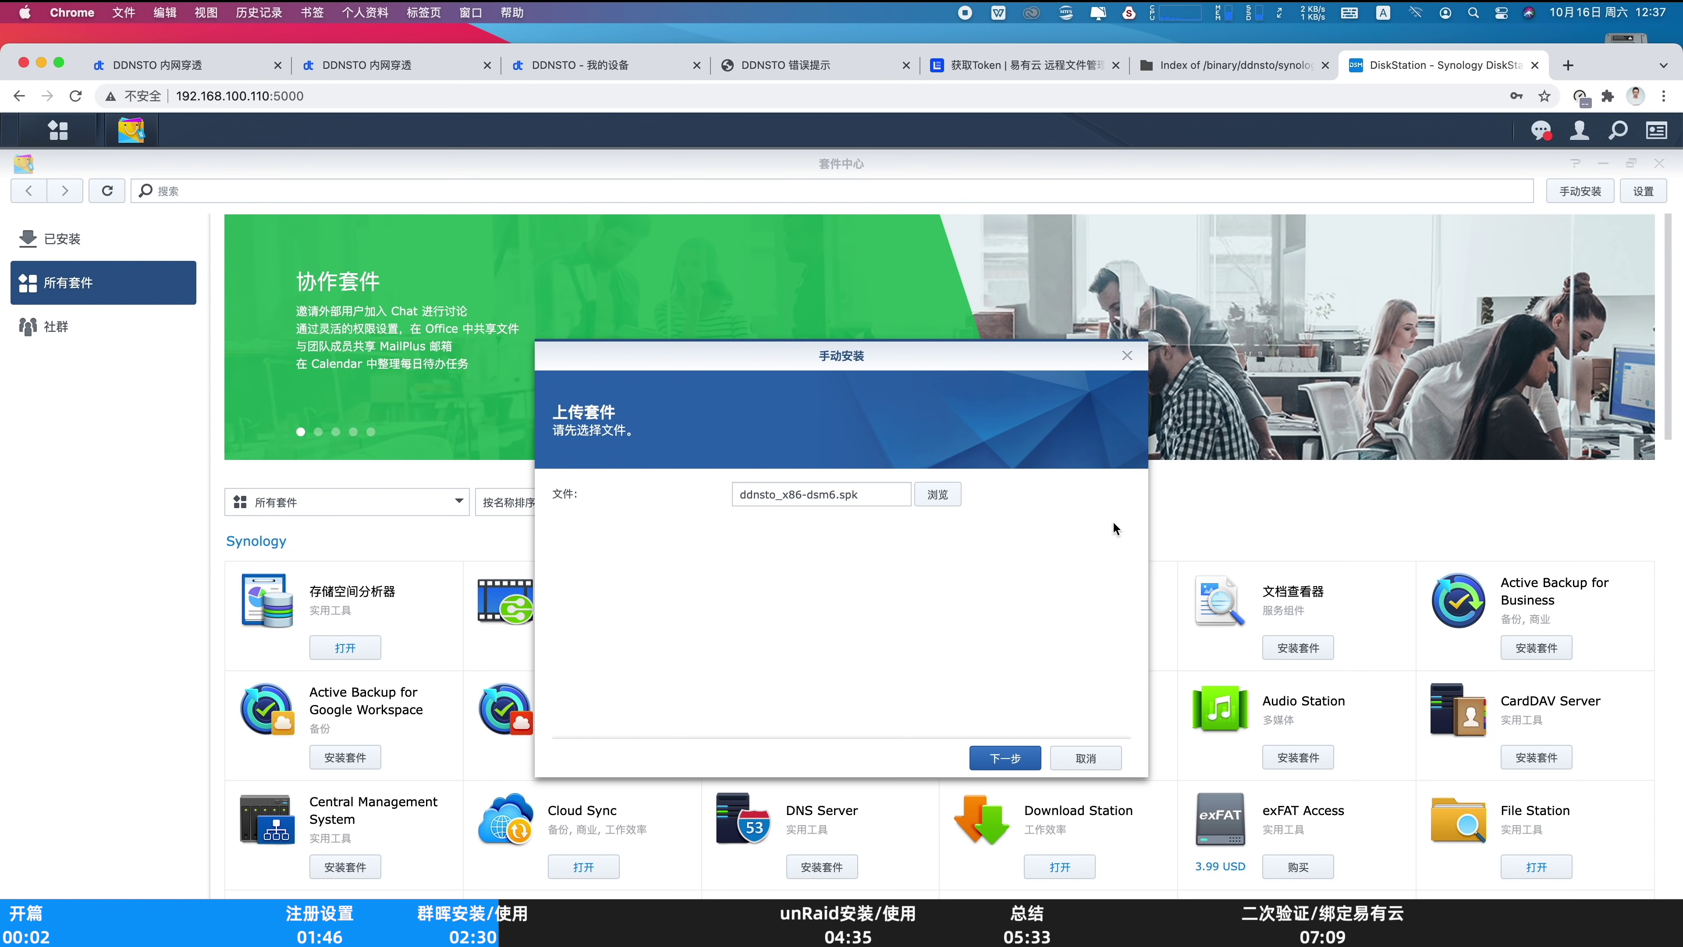
Install the Ddnsto package on 存储空间 3 with the account token and device number 0, and open its entry among the installed packages
left_click(1010, 753)
left_click(621, 695)
left_click(1009, 756)
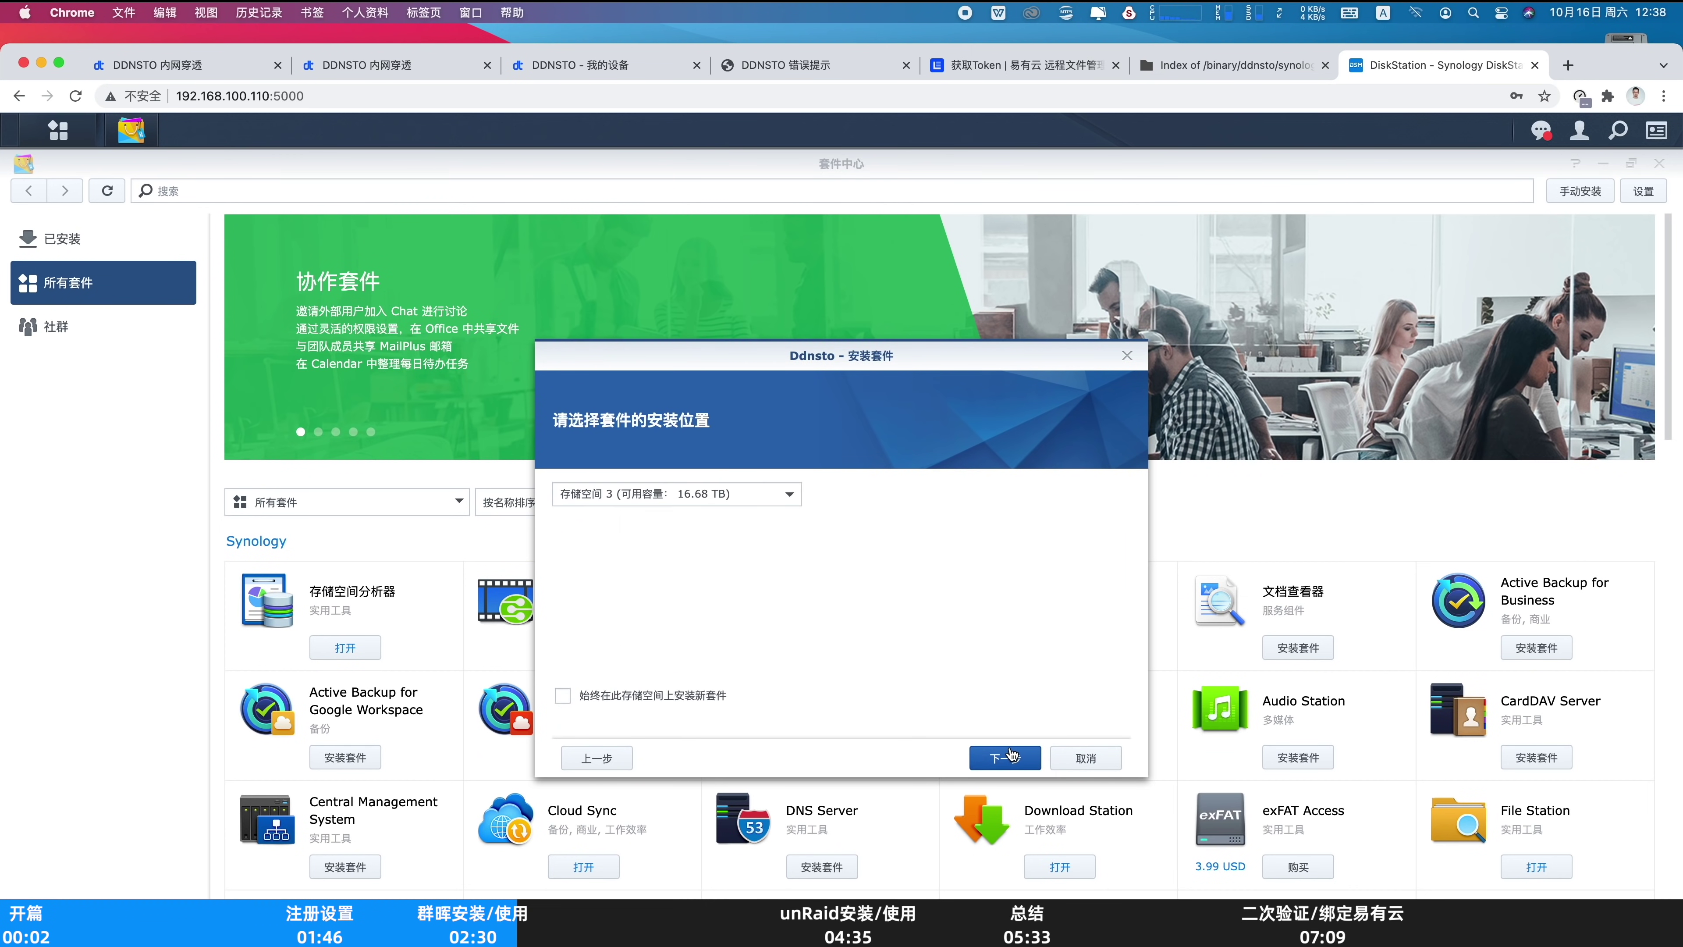
left_click(1010, 754)
key("ctrl+v")
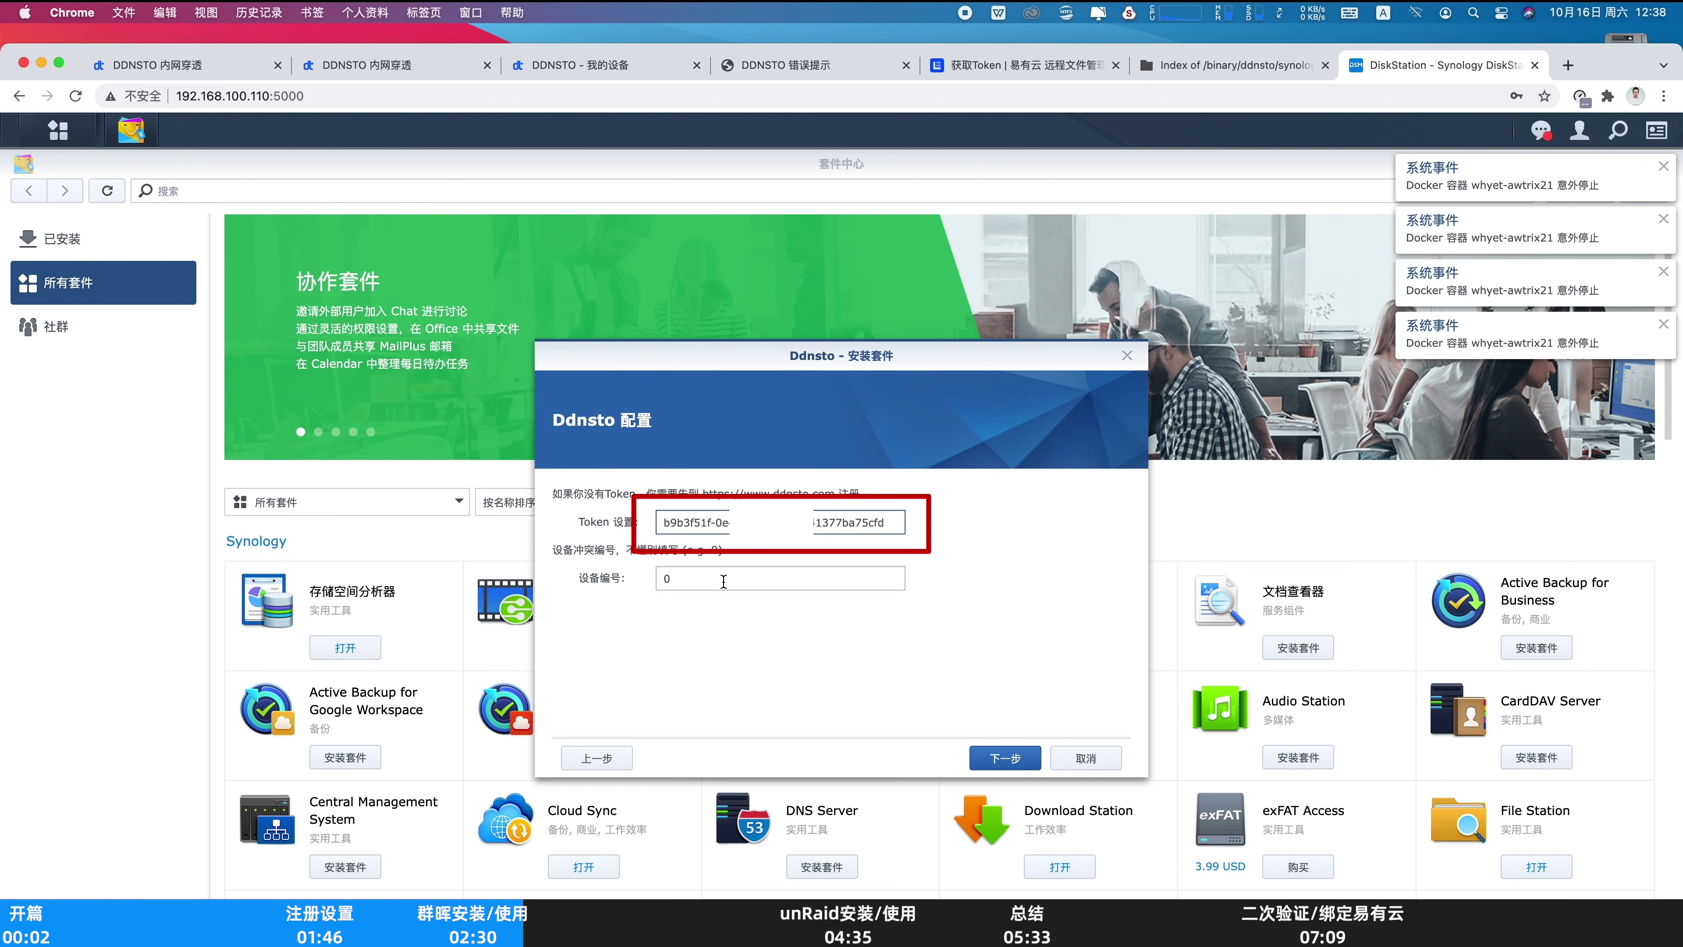
left_click(1013, 759)
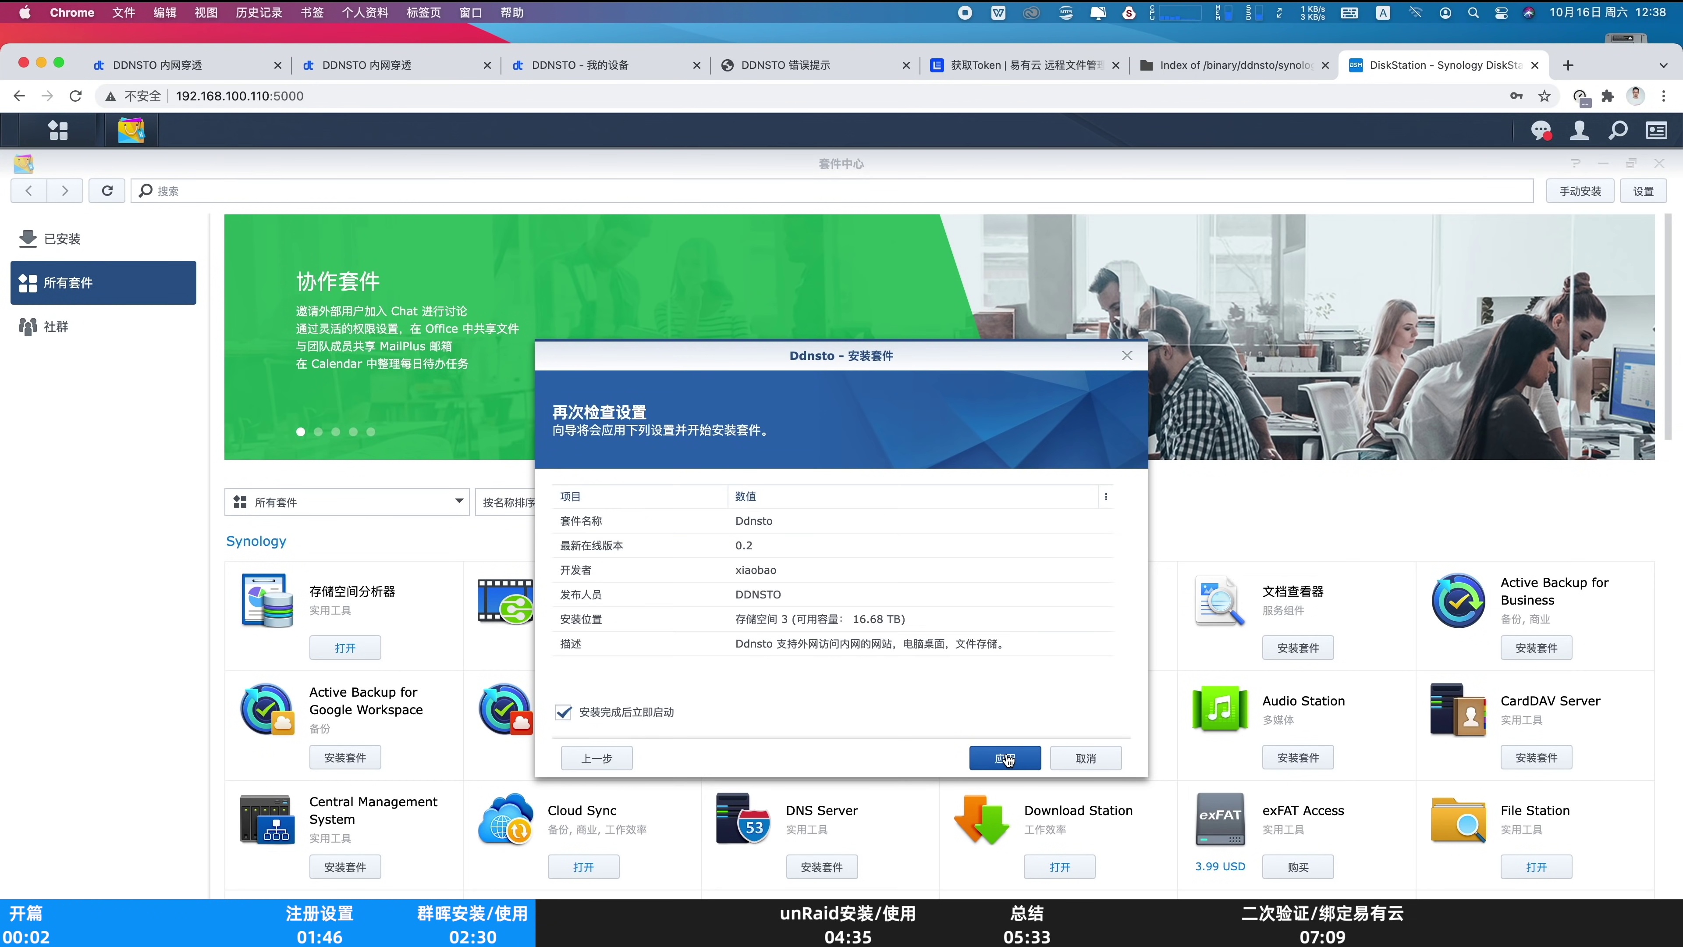
left_click(1005, 758)
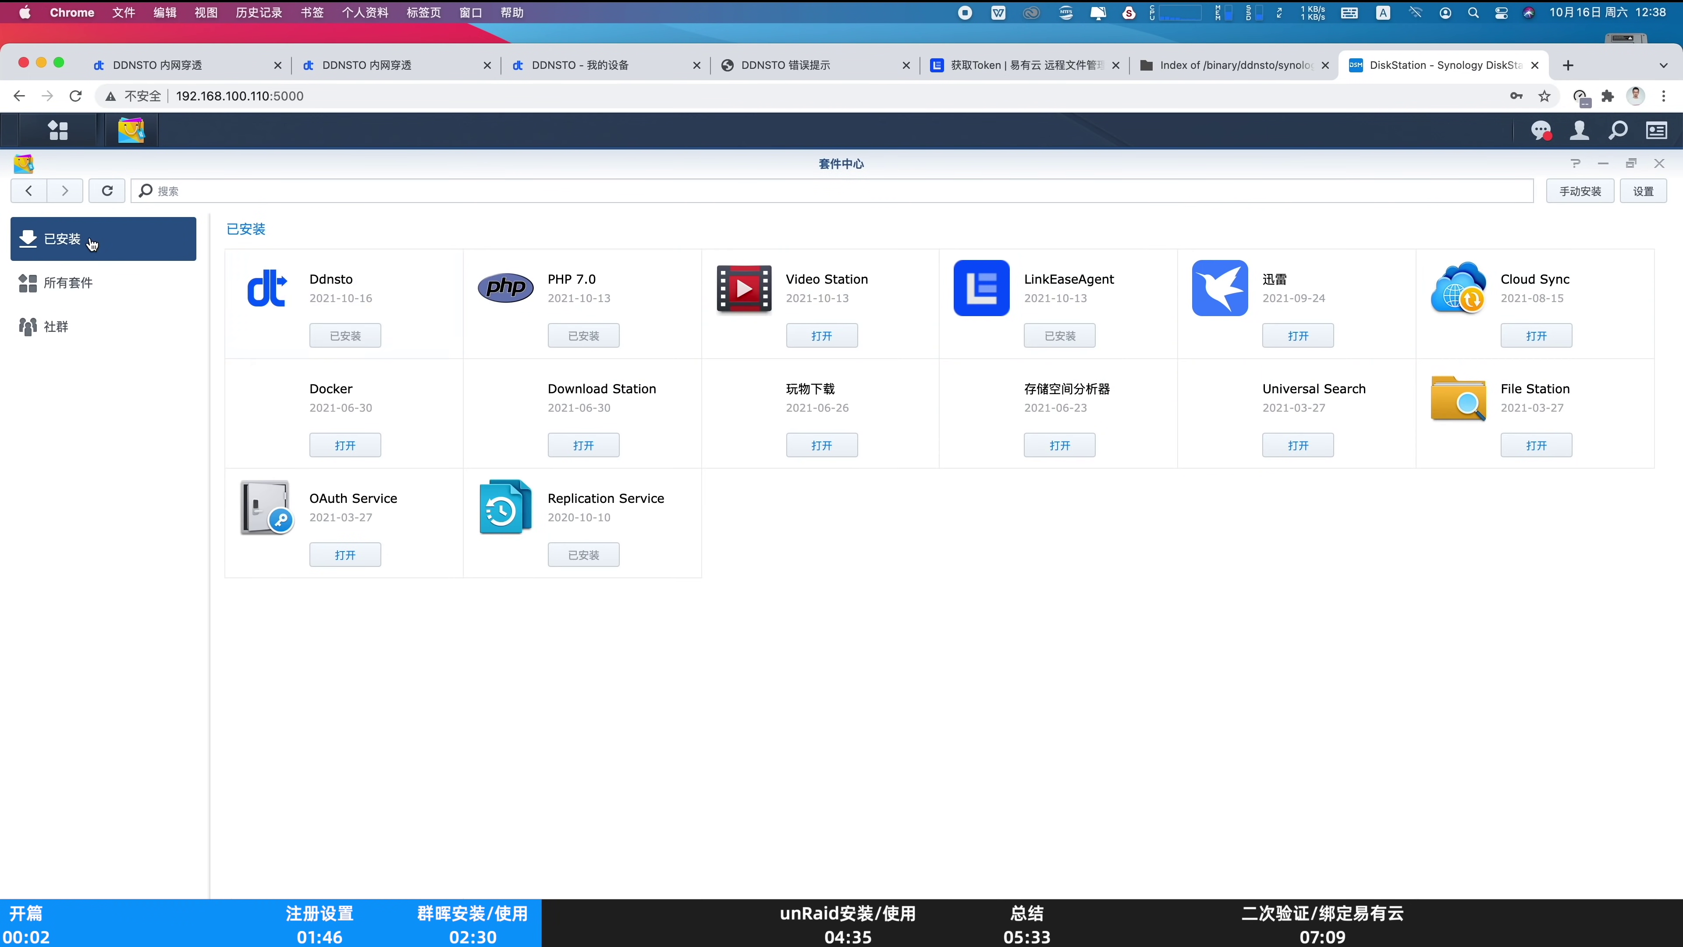
left_click(361, 281)
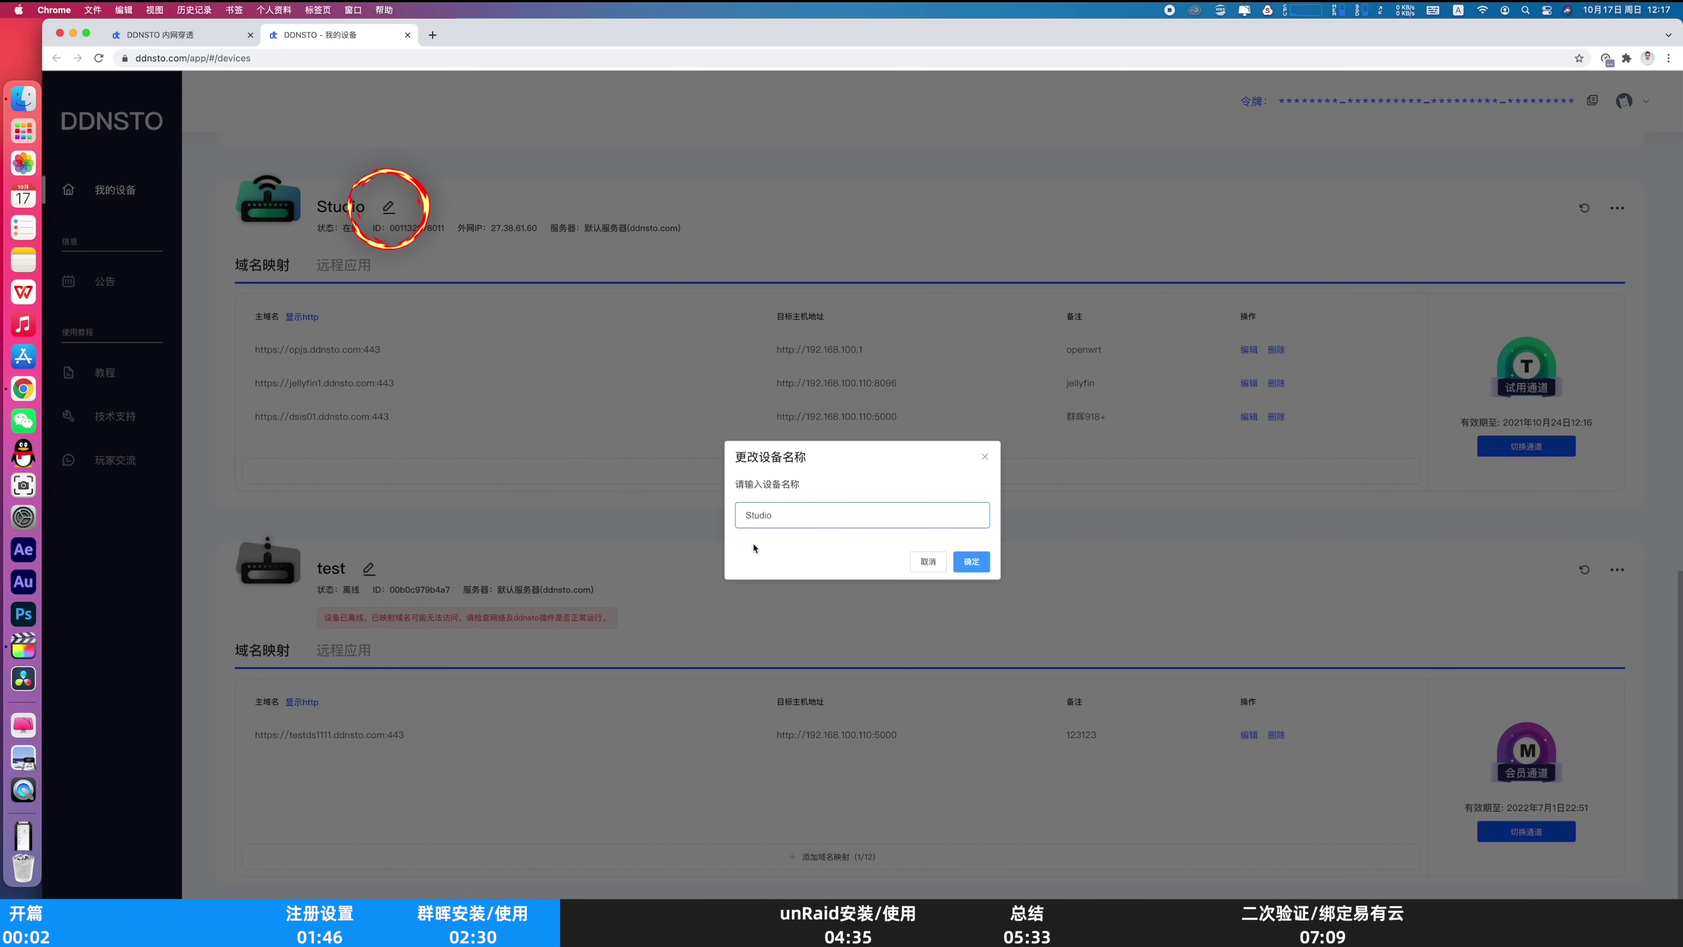
Name the DDNSTO device Studio and bind it to the free 7-day trial channel (试用通道, 4M)
left_click(971, 562)
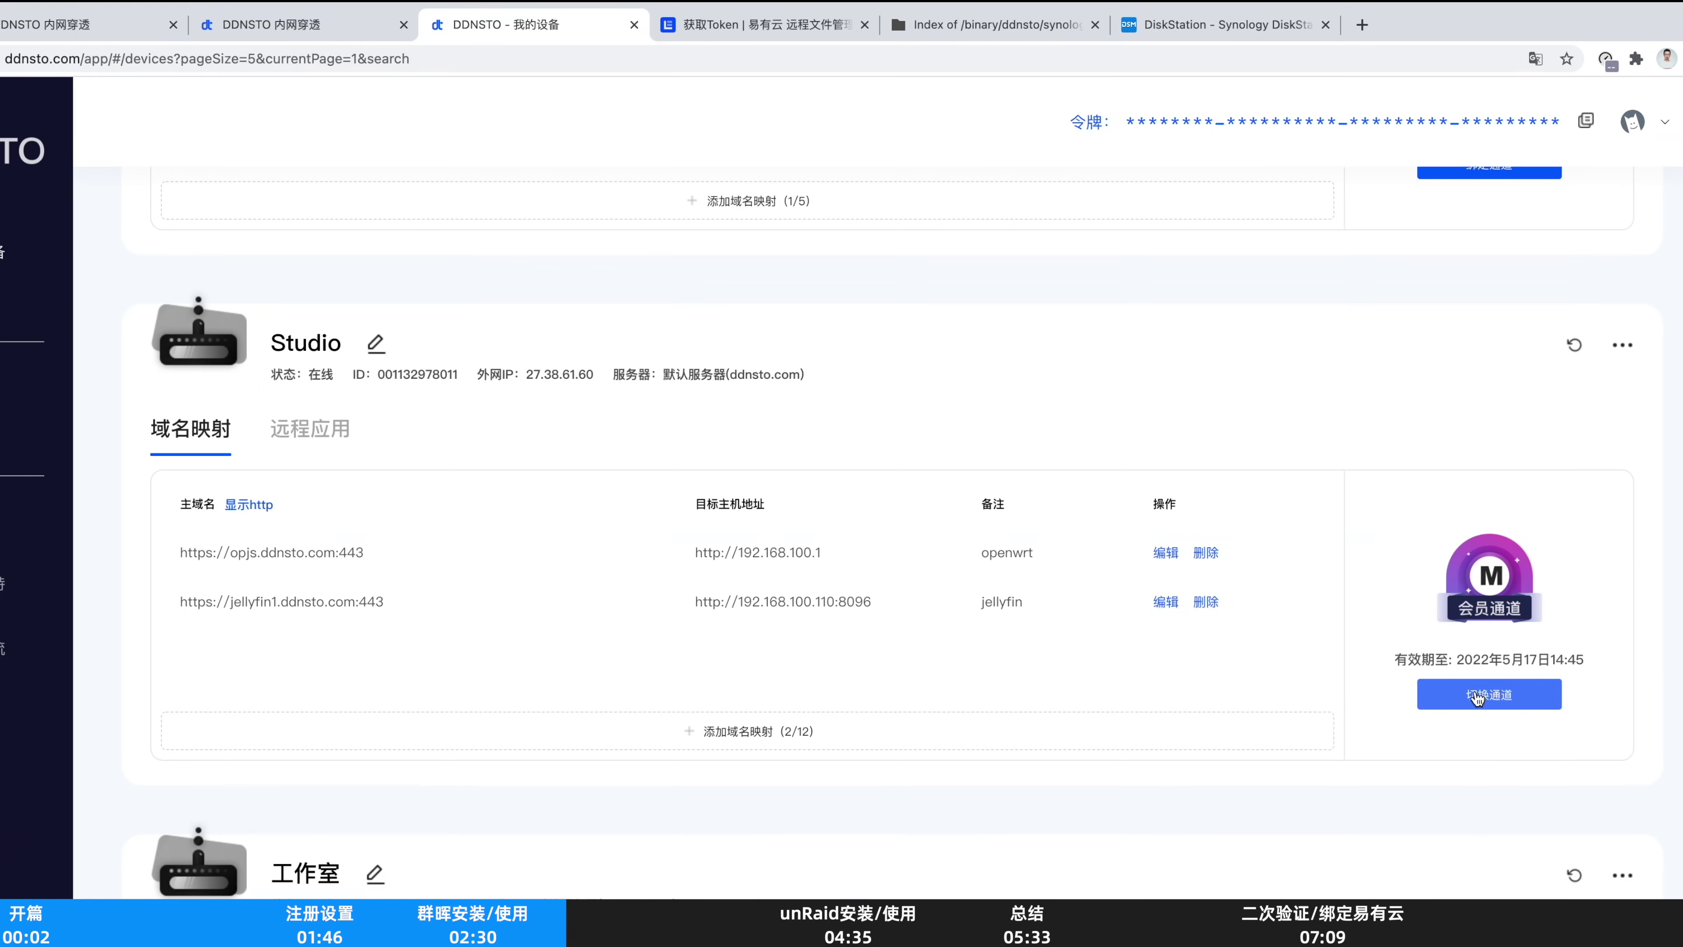
left_click(1479, 696)
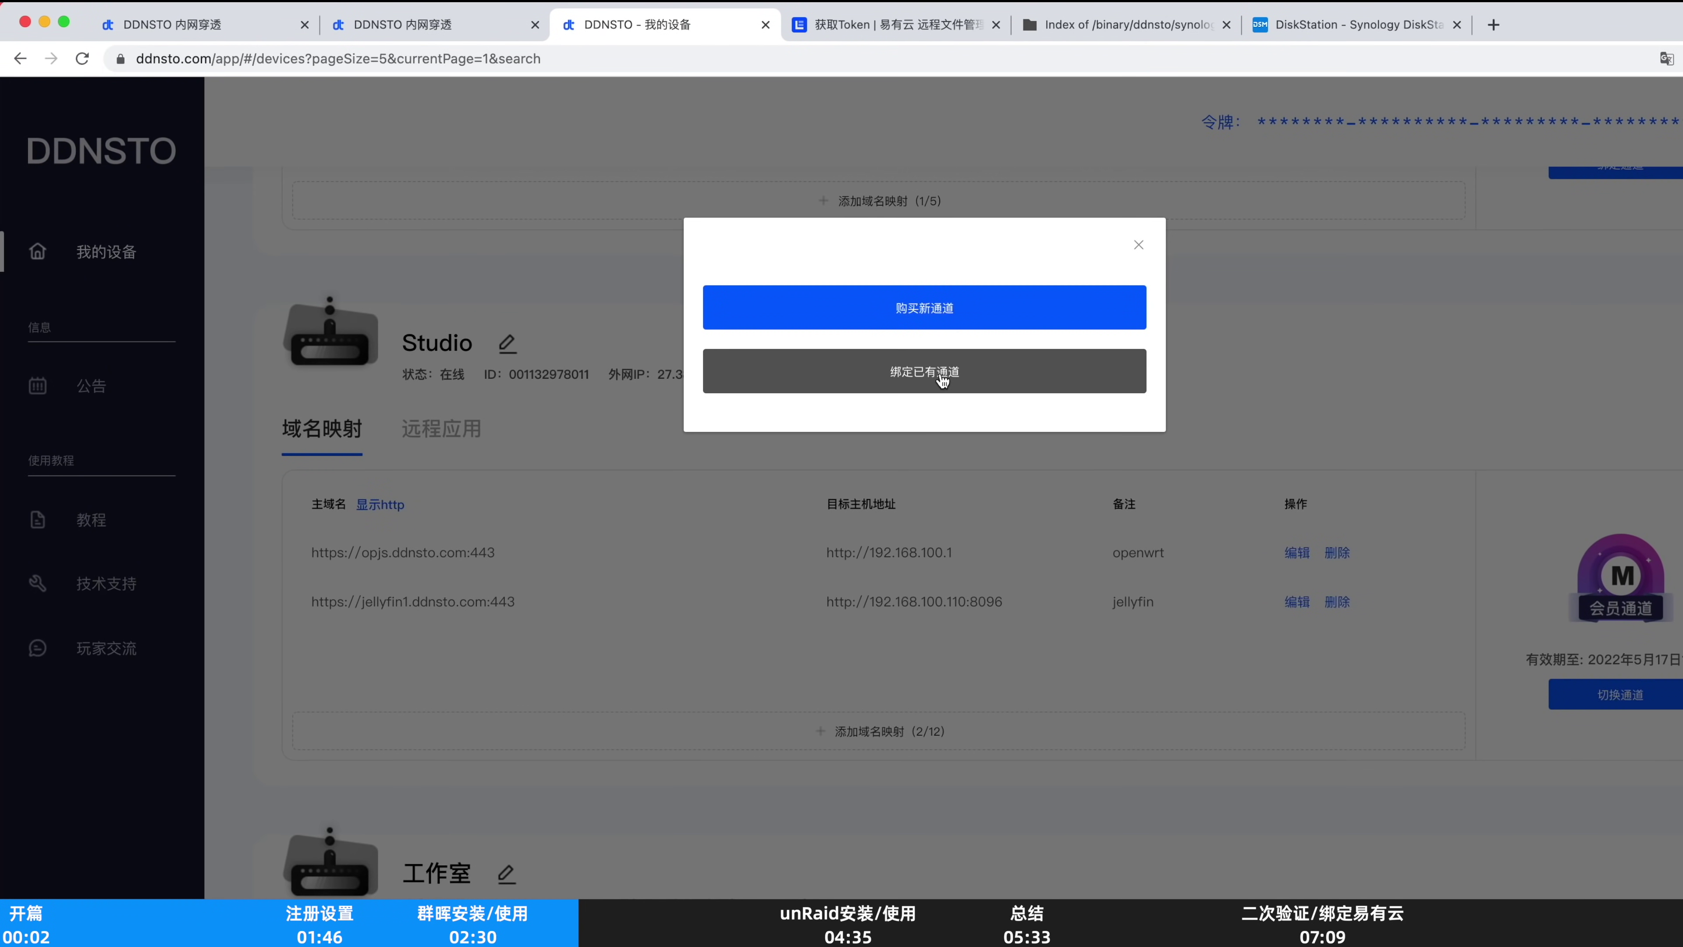
left_click(933, 313)
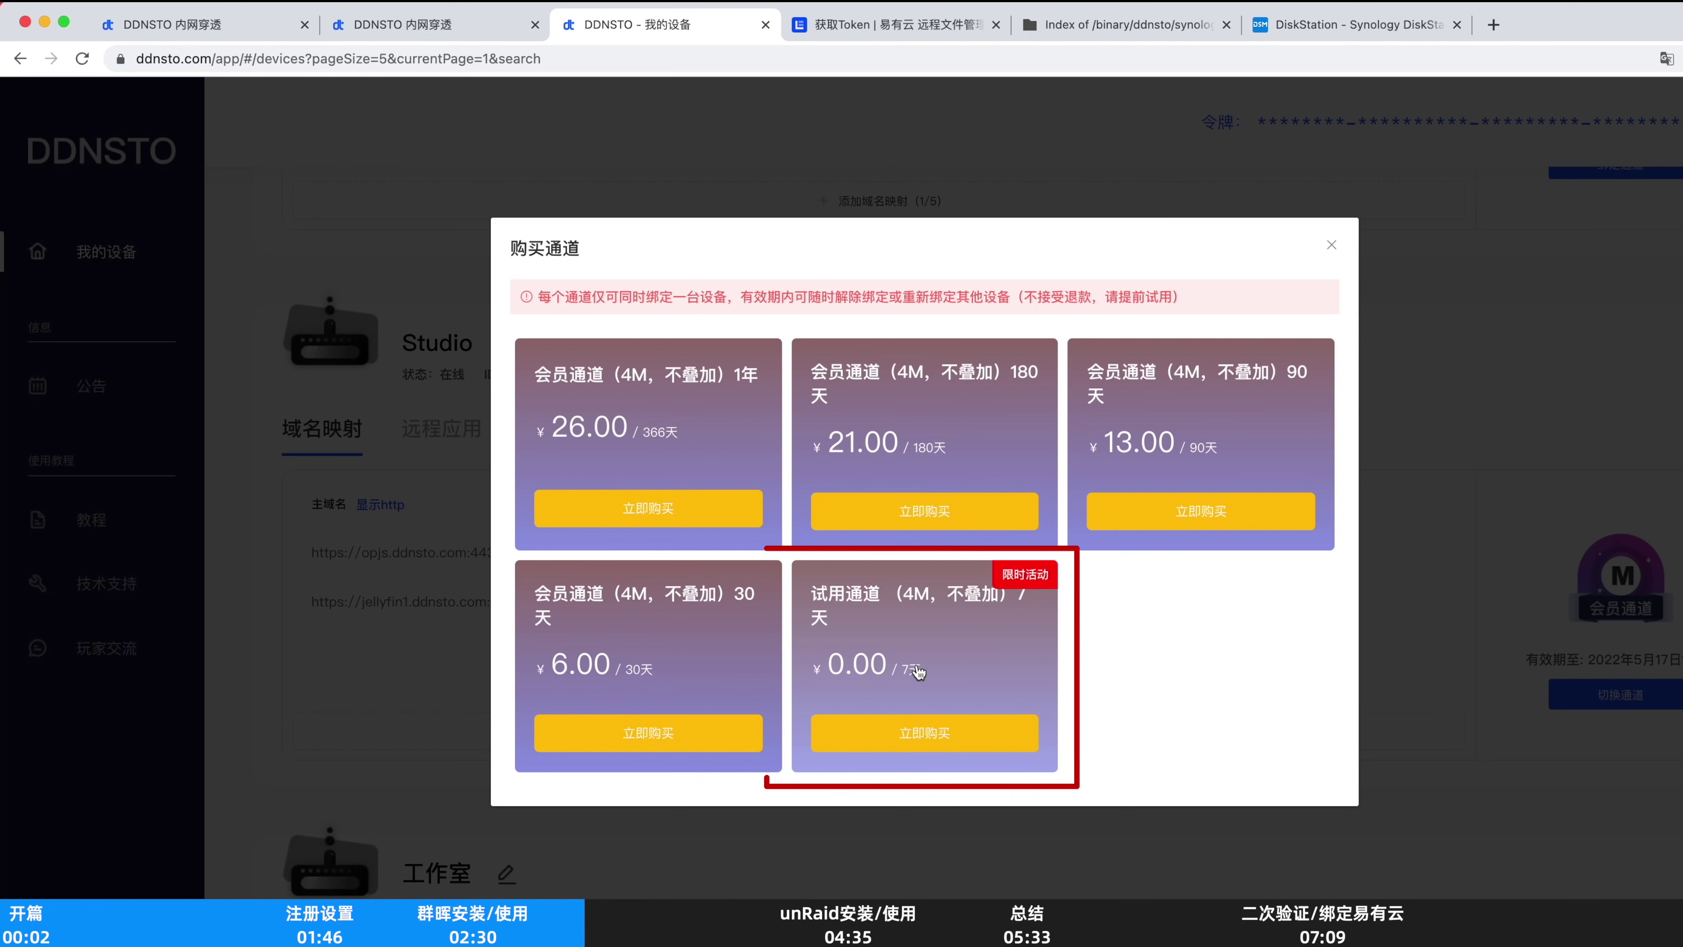
left_click(921, 732)
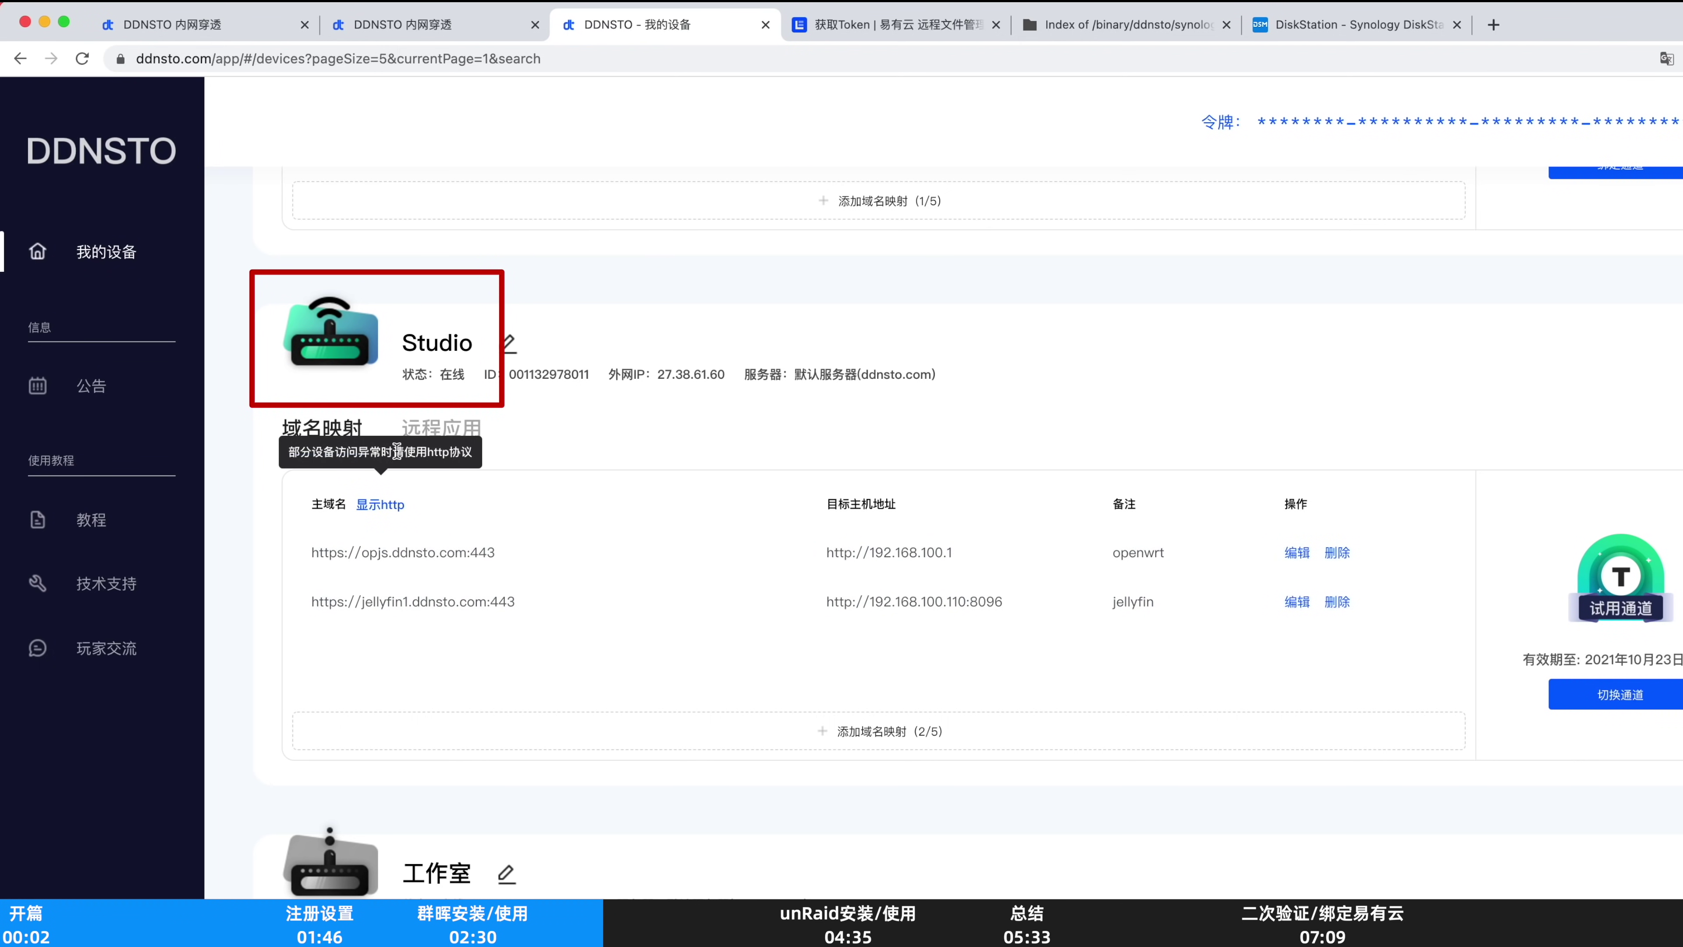
left_click(900, 736)
left_click(780, 501)
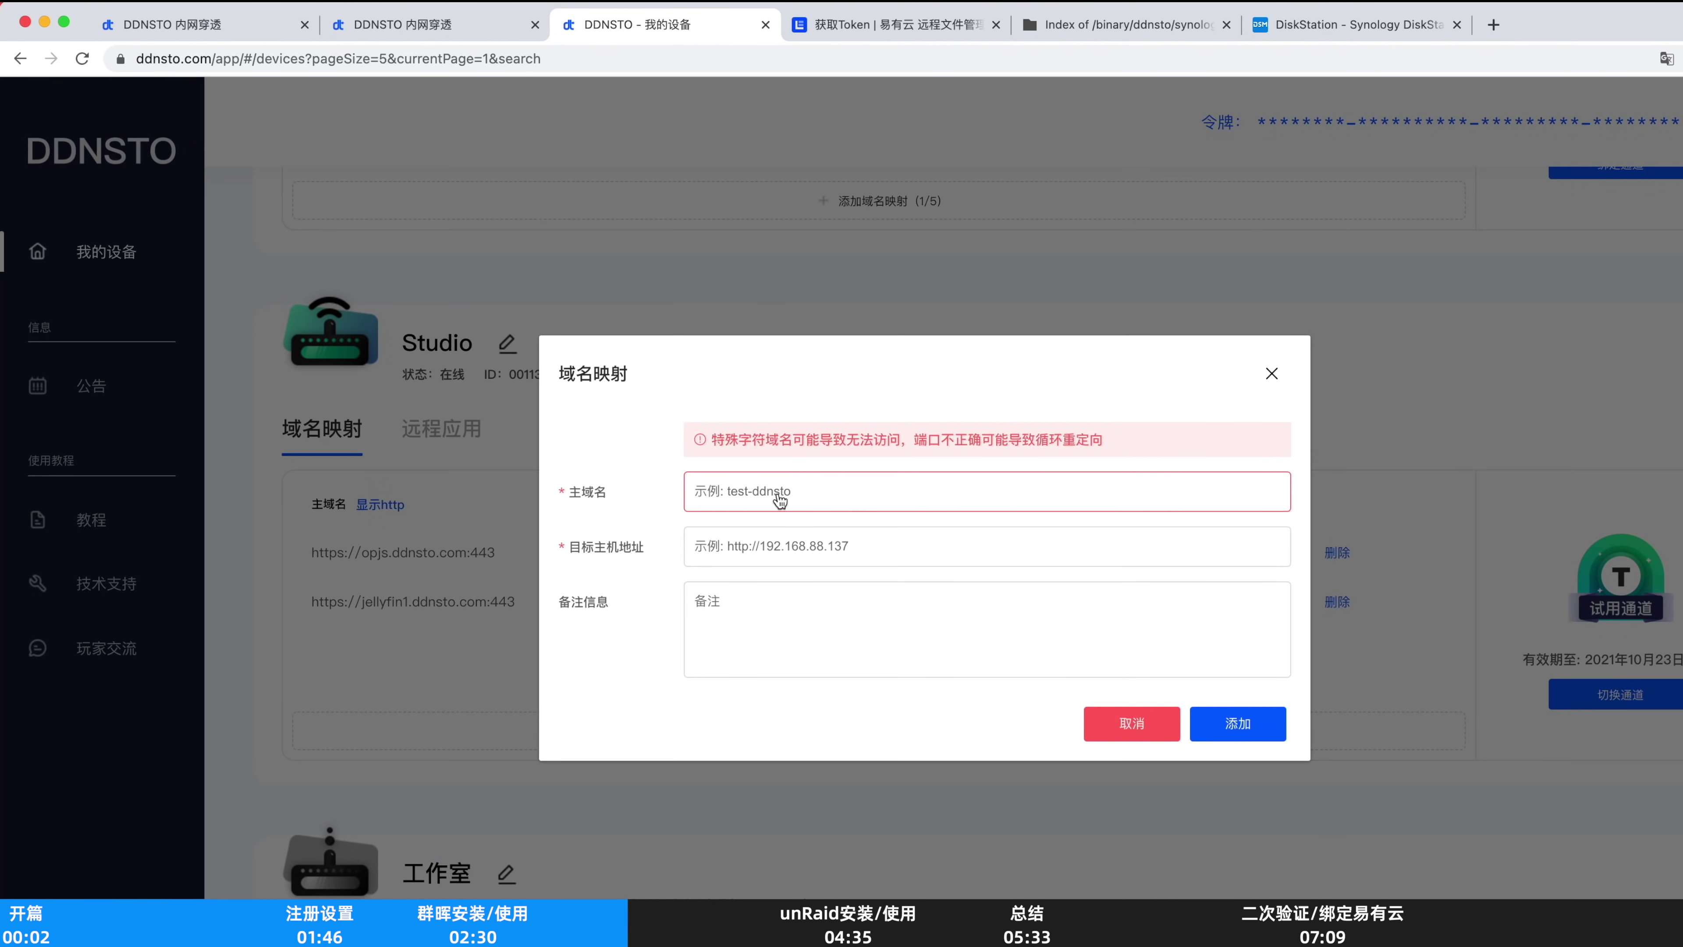
type("dsjs")
left_click(803, 543)
type("http://192.168.100.110:5000")
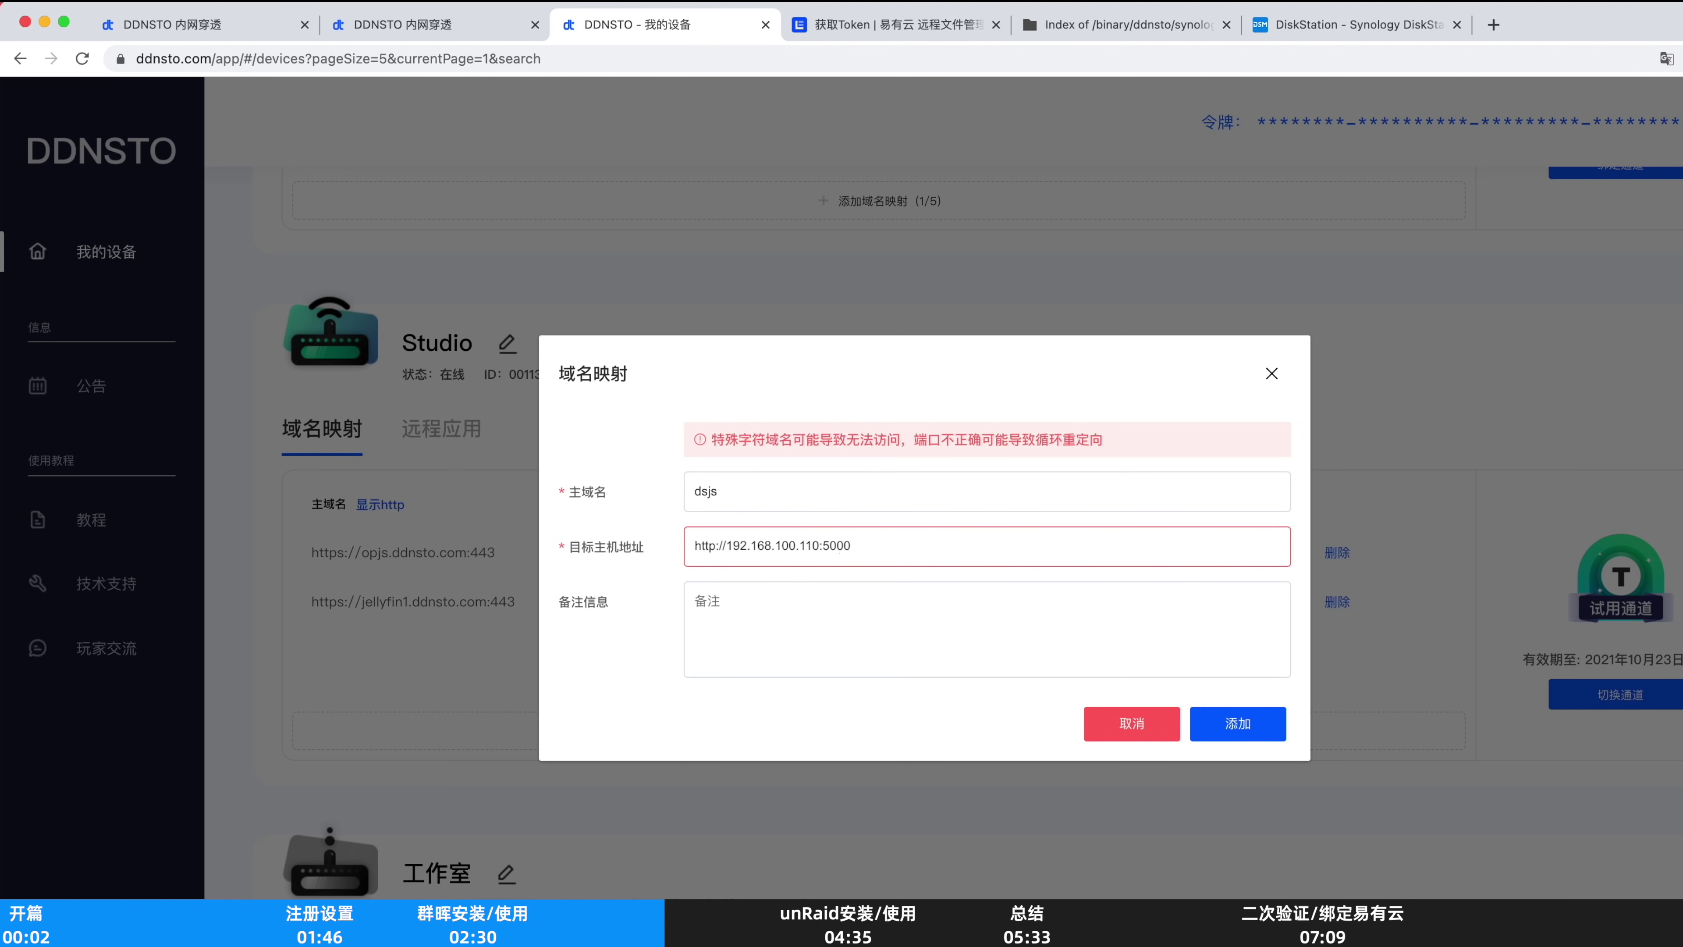
key("Tab")
type("群晖")
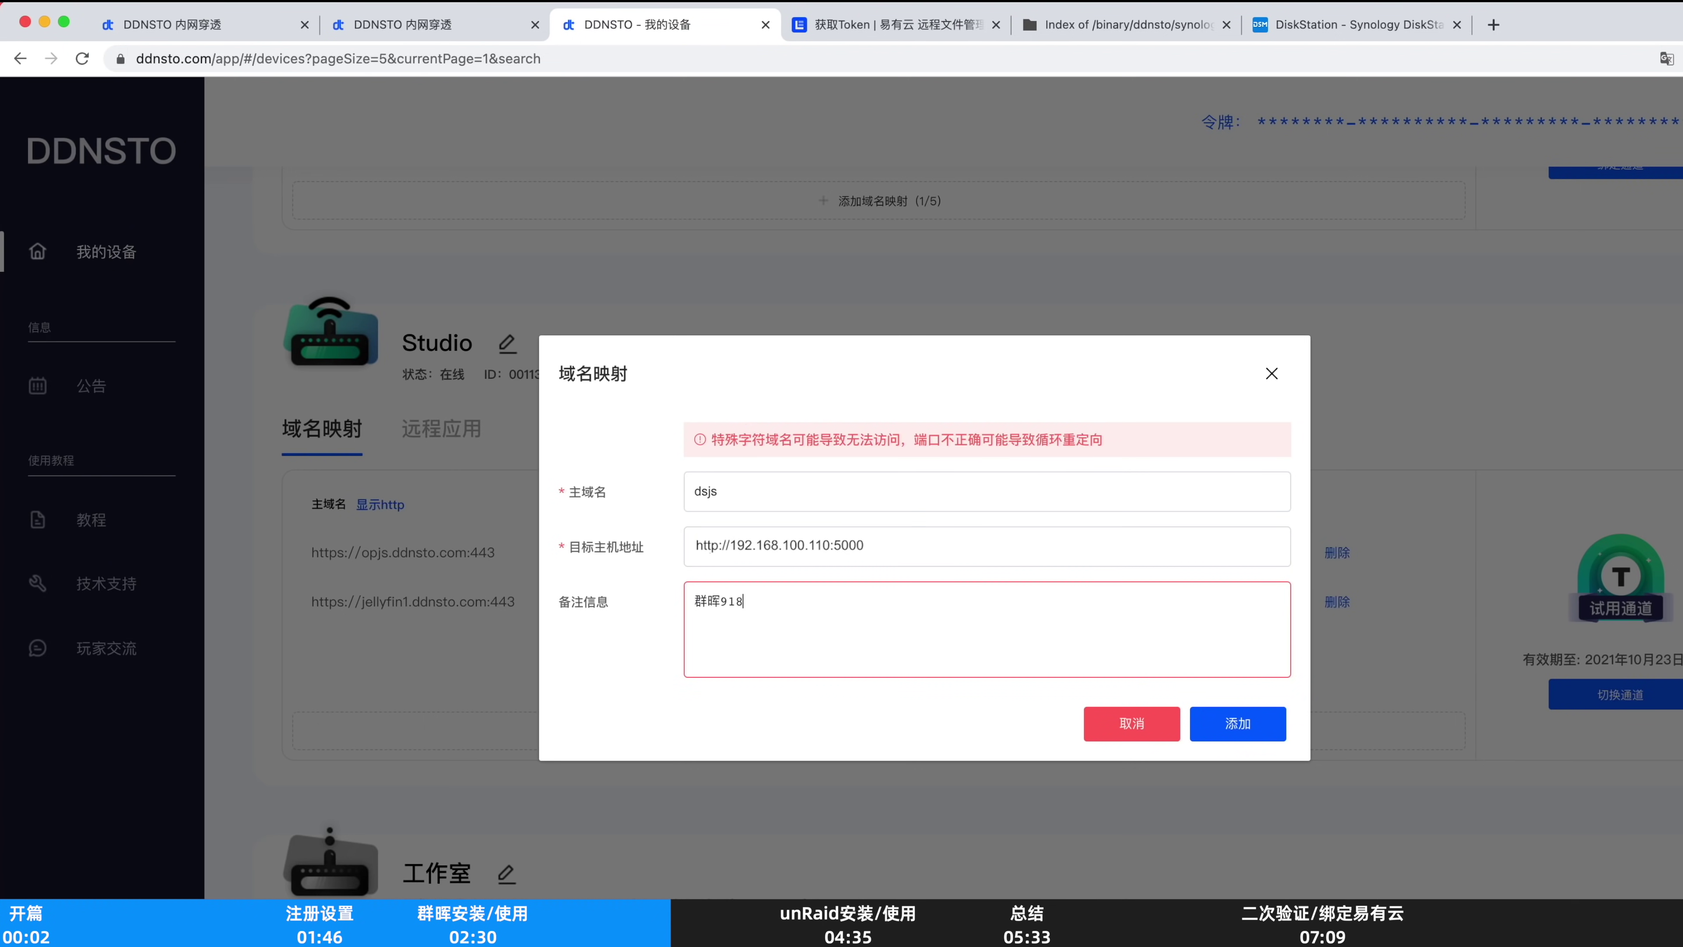
left_click(1237, 723)
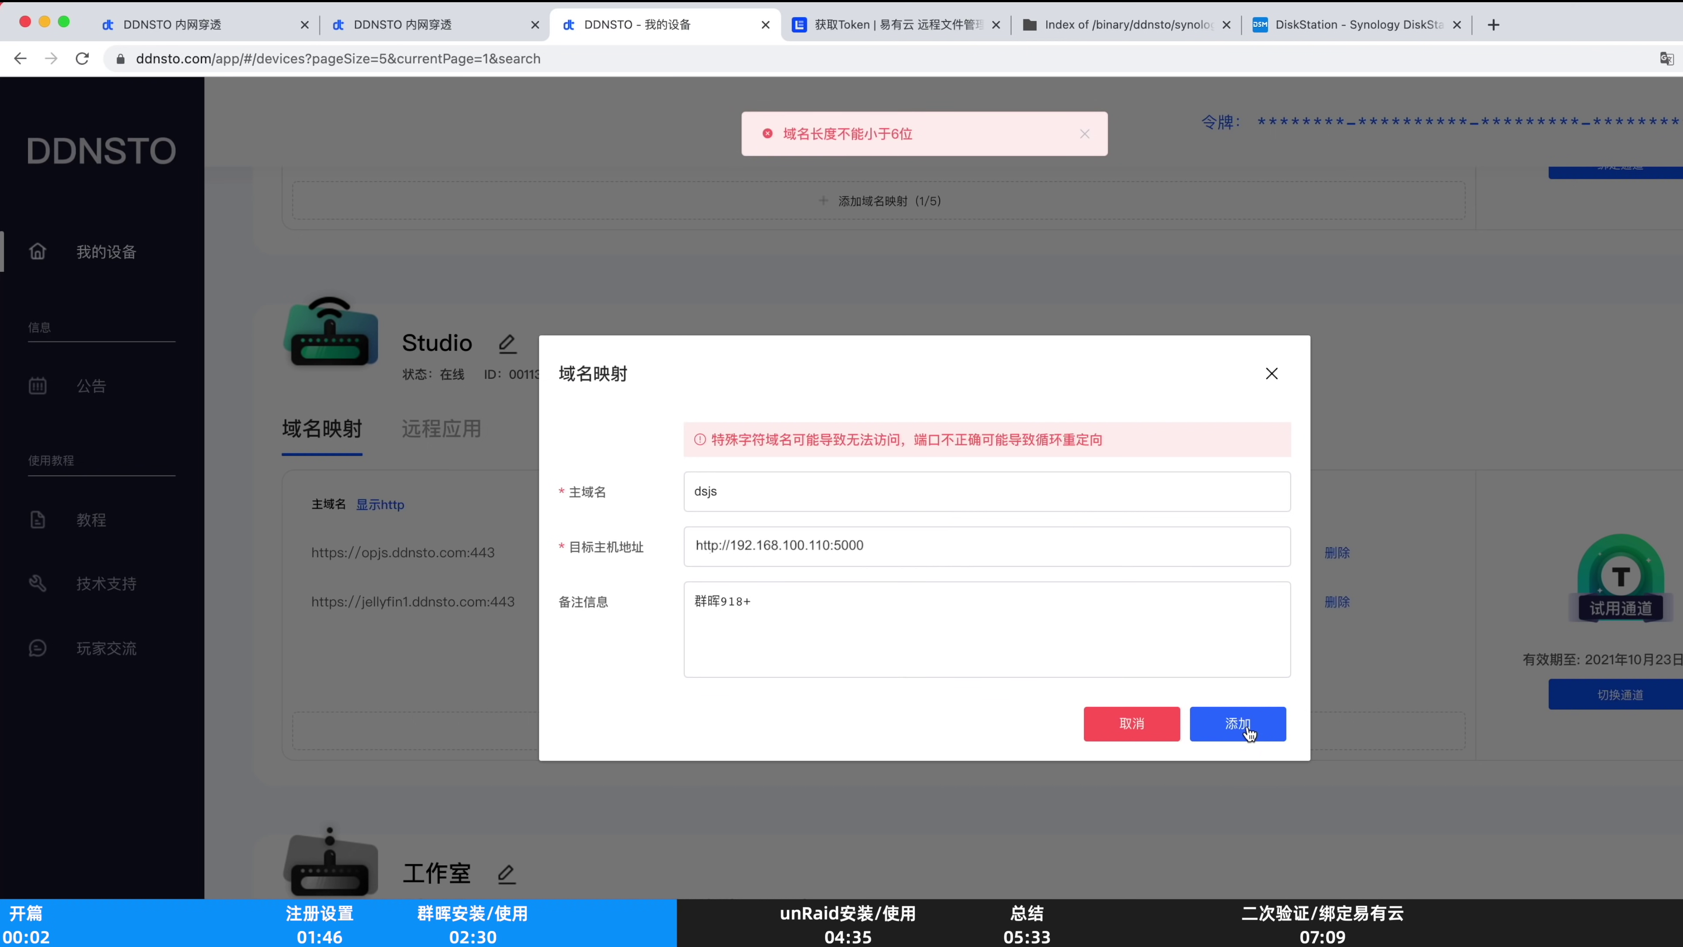
left_click(780, 493)
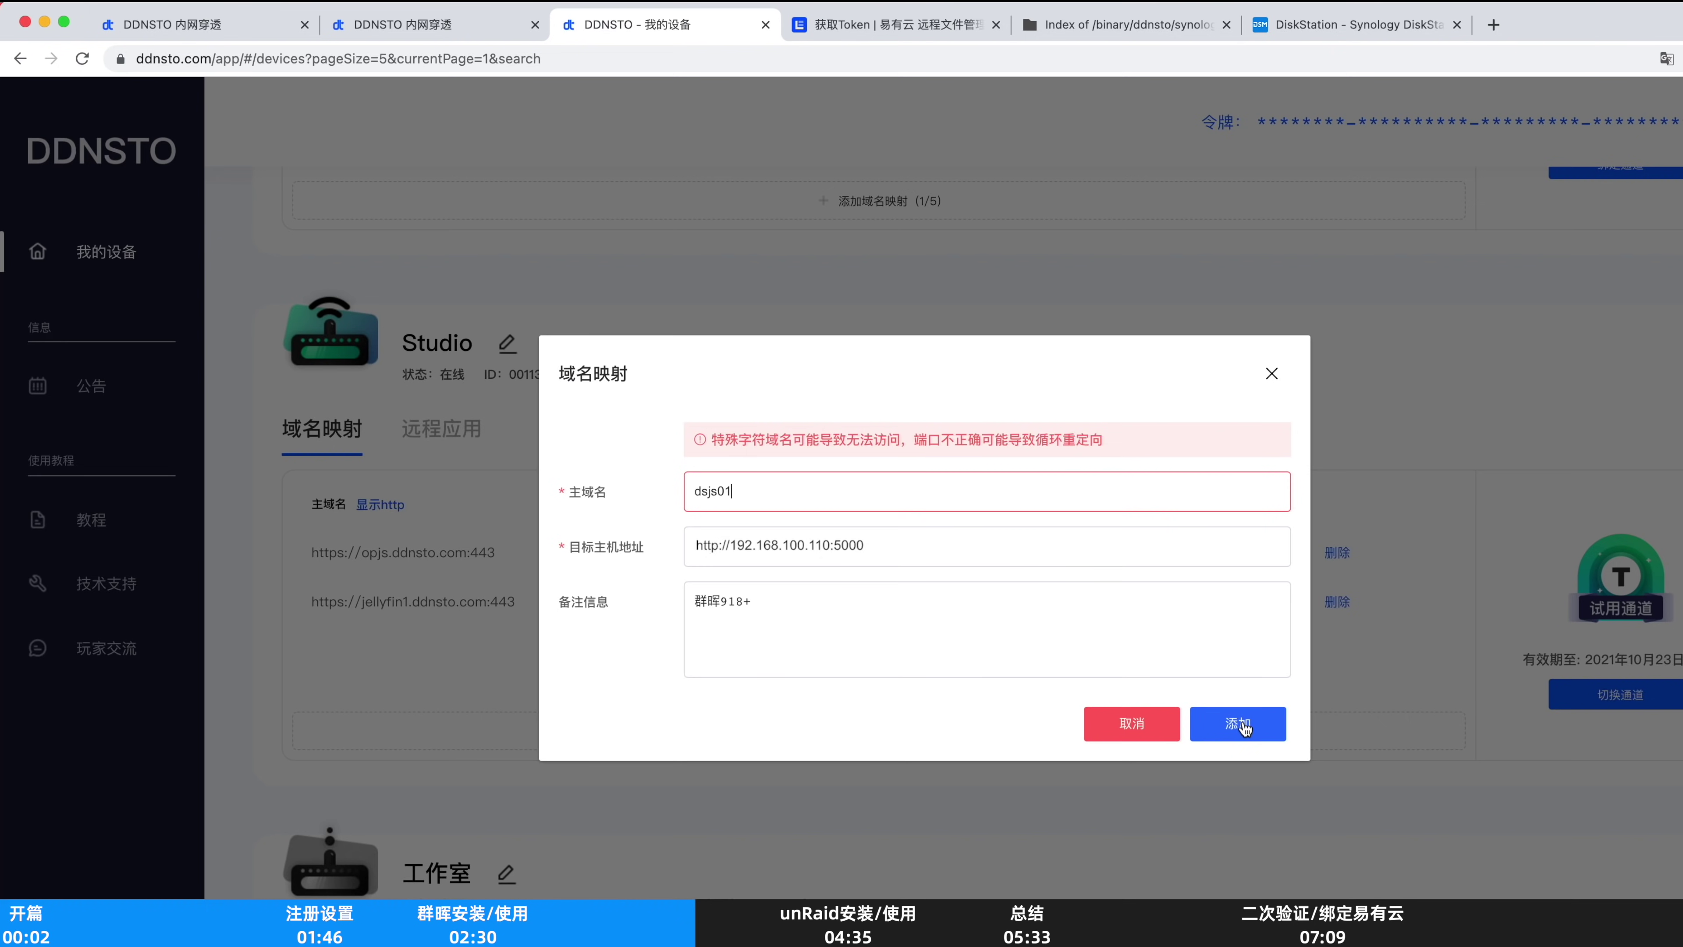
left_click(1238, 723)
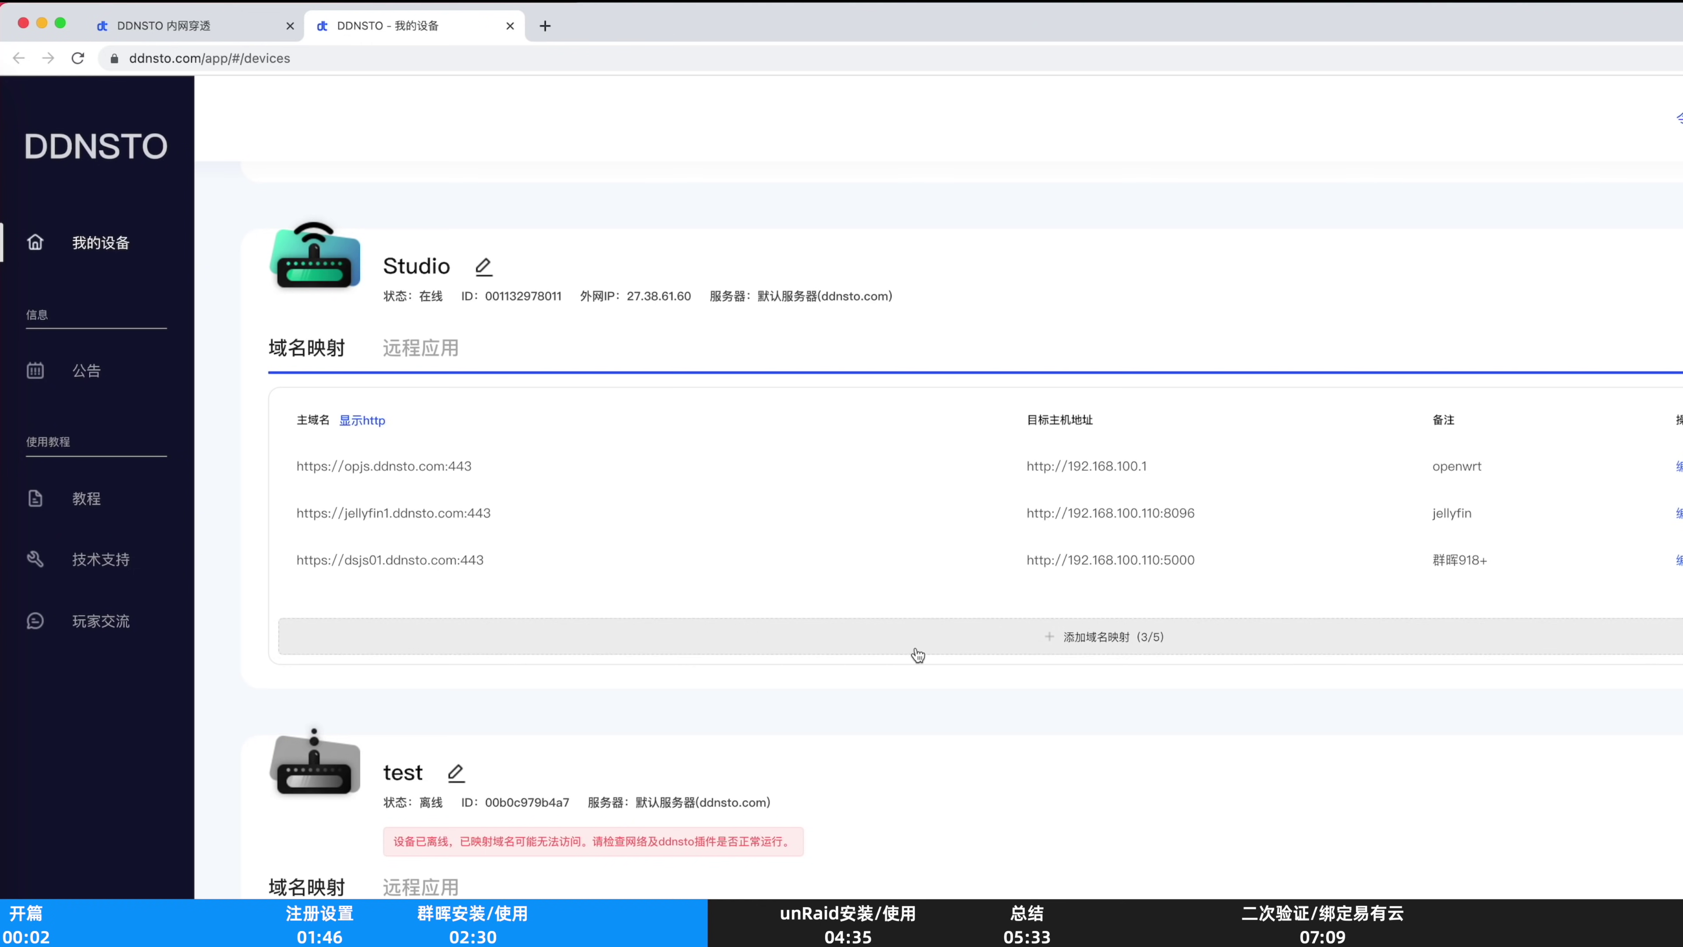
Open the dsjs01.ddnsto.com mapping and sign in to DiskStation with 保持登录 enabled
left_click(397, 560)
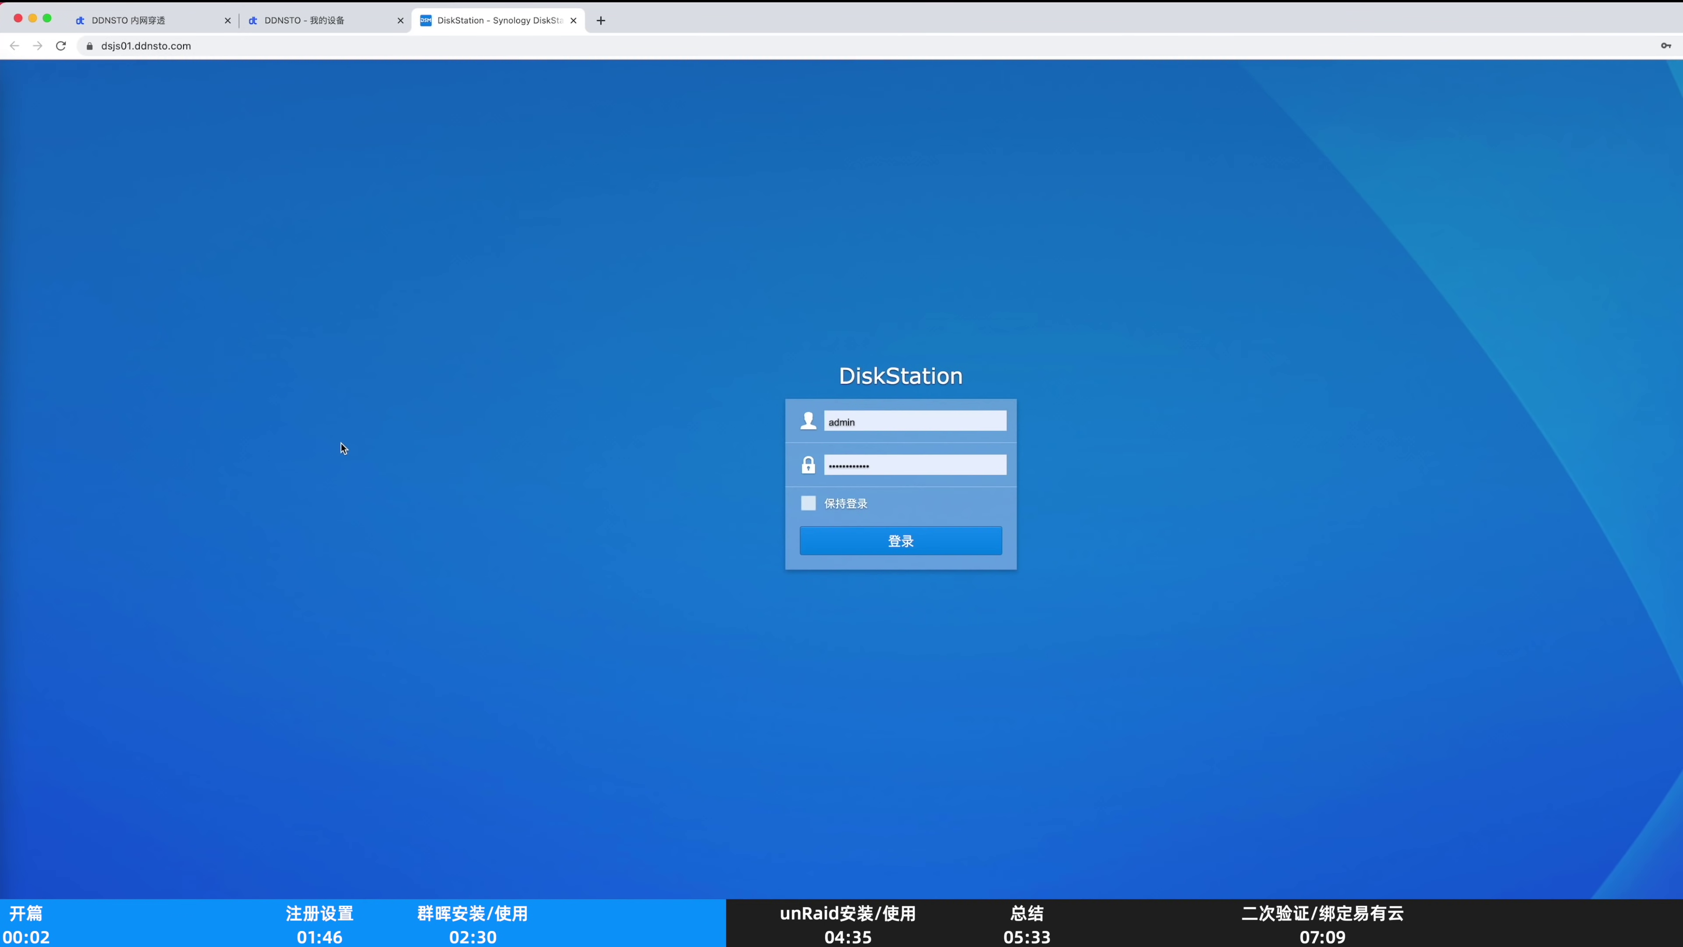
left_click(808, 503)
left_click(819, 541)
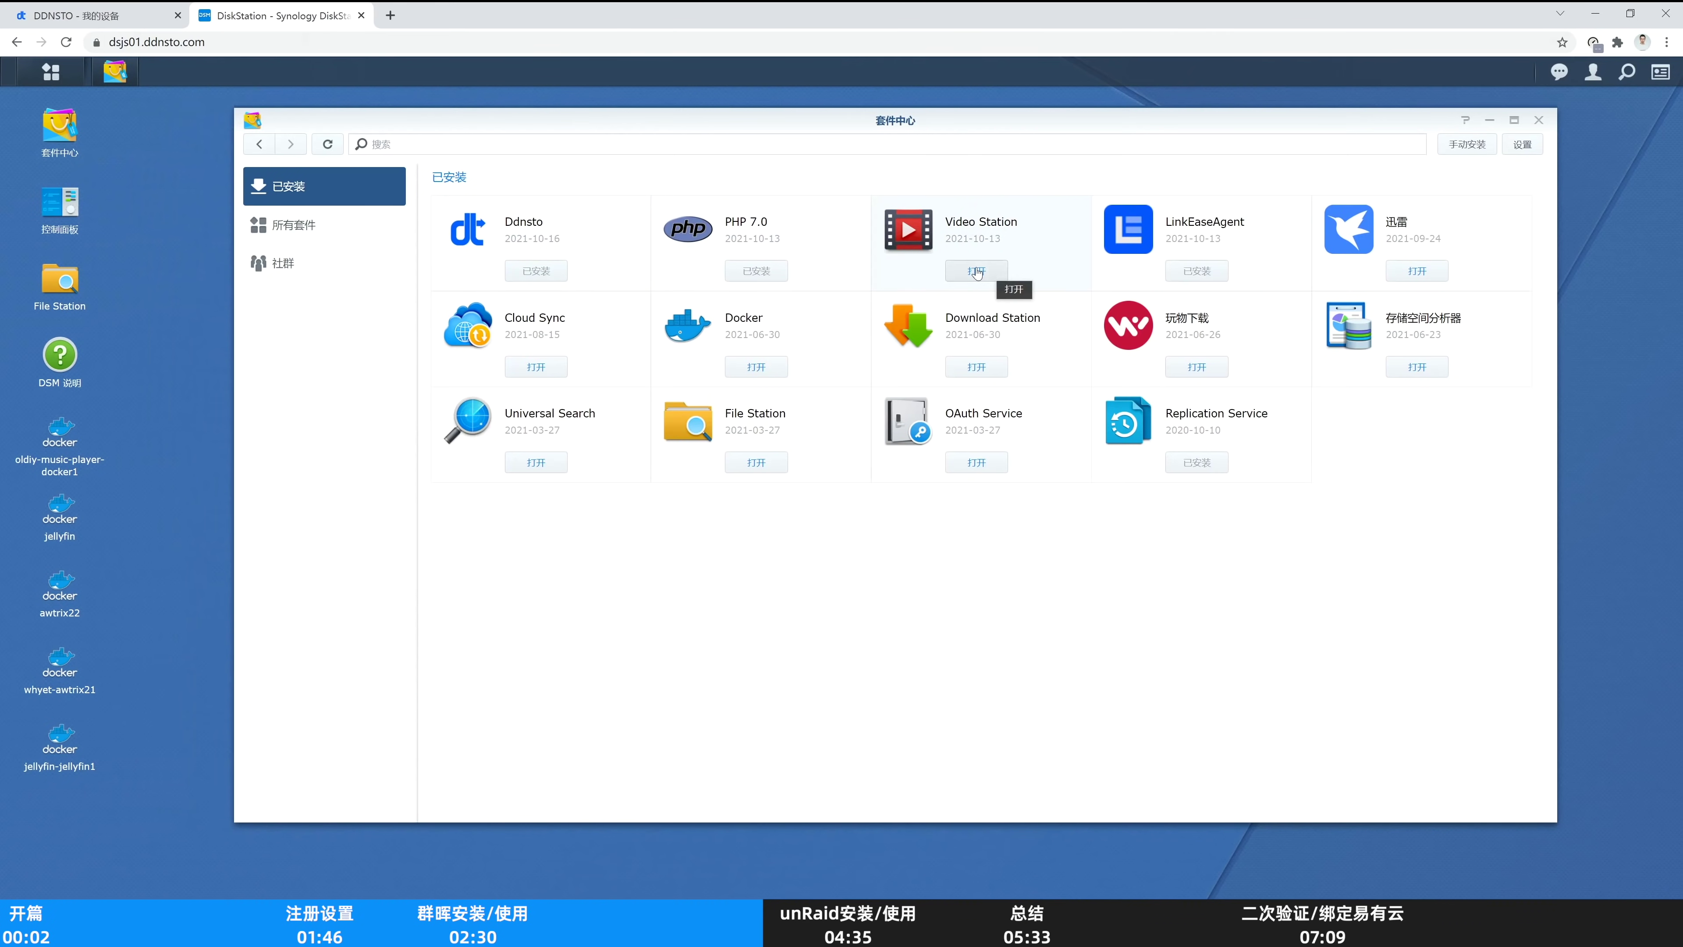
Open Video Station over the remote connection and browse through the featured movies
left_click(976, 272)
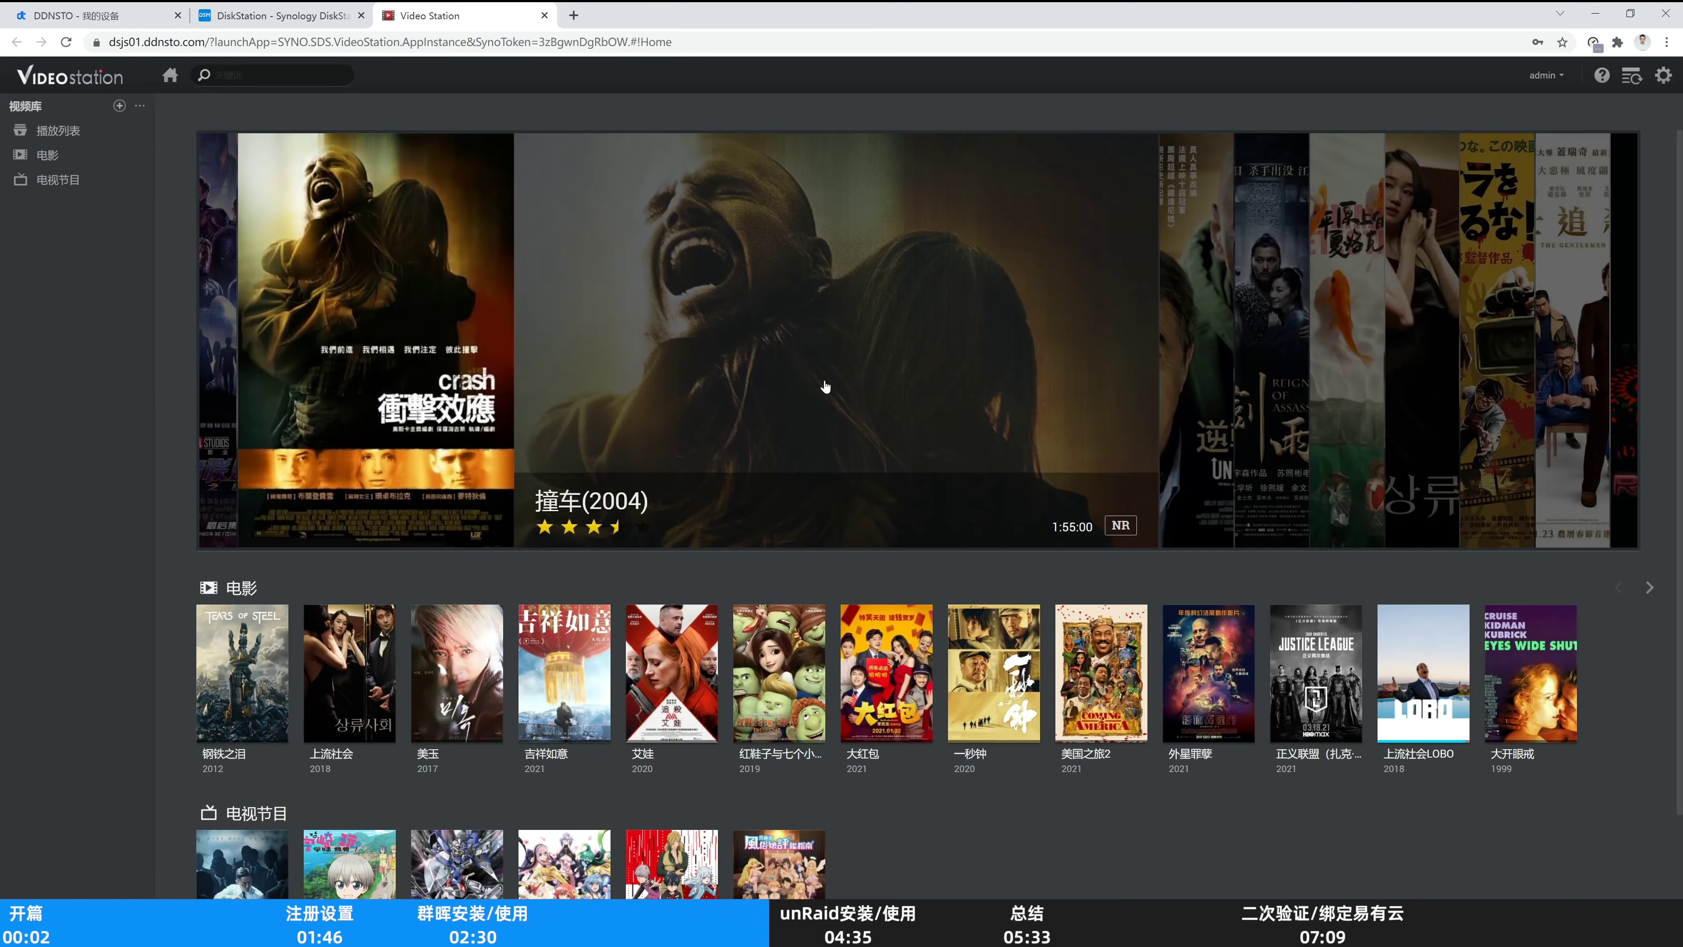
left_click(1203, 379)
left_click(1203, 379)
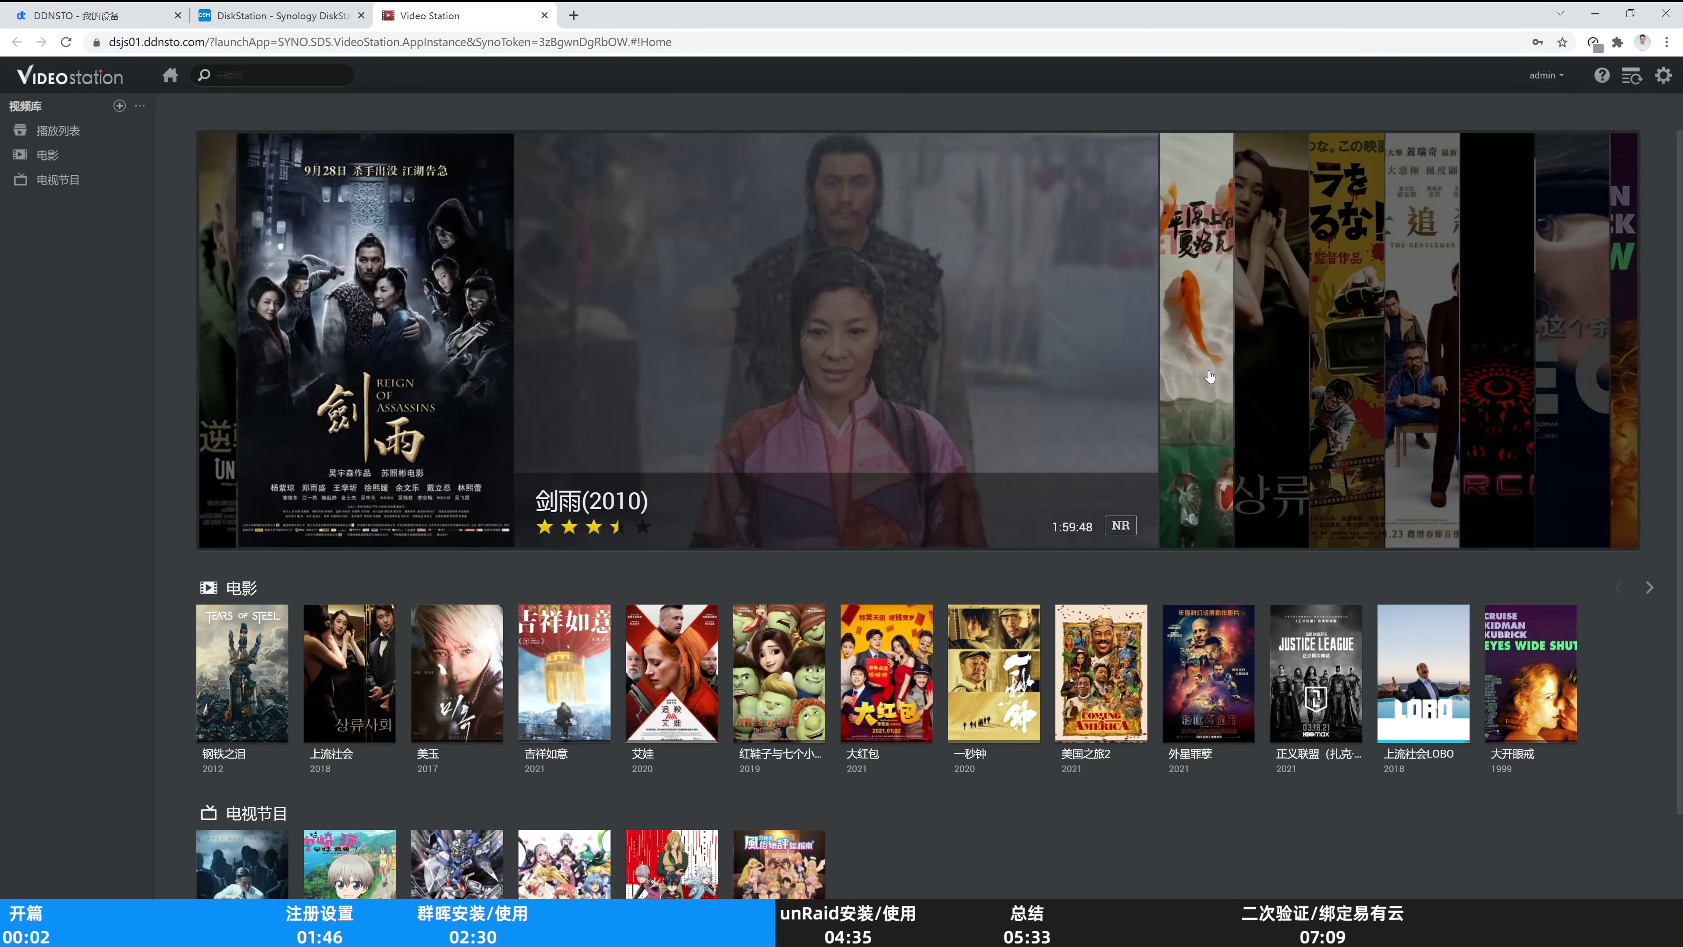
left_click(1206, 376)
left_click(1206, 376)
left_click(1206, 376)
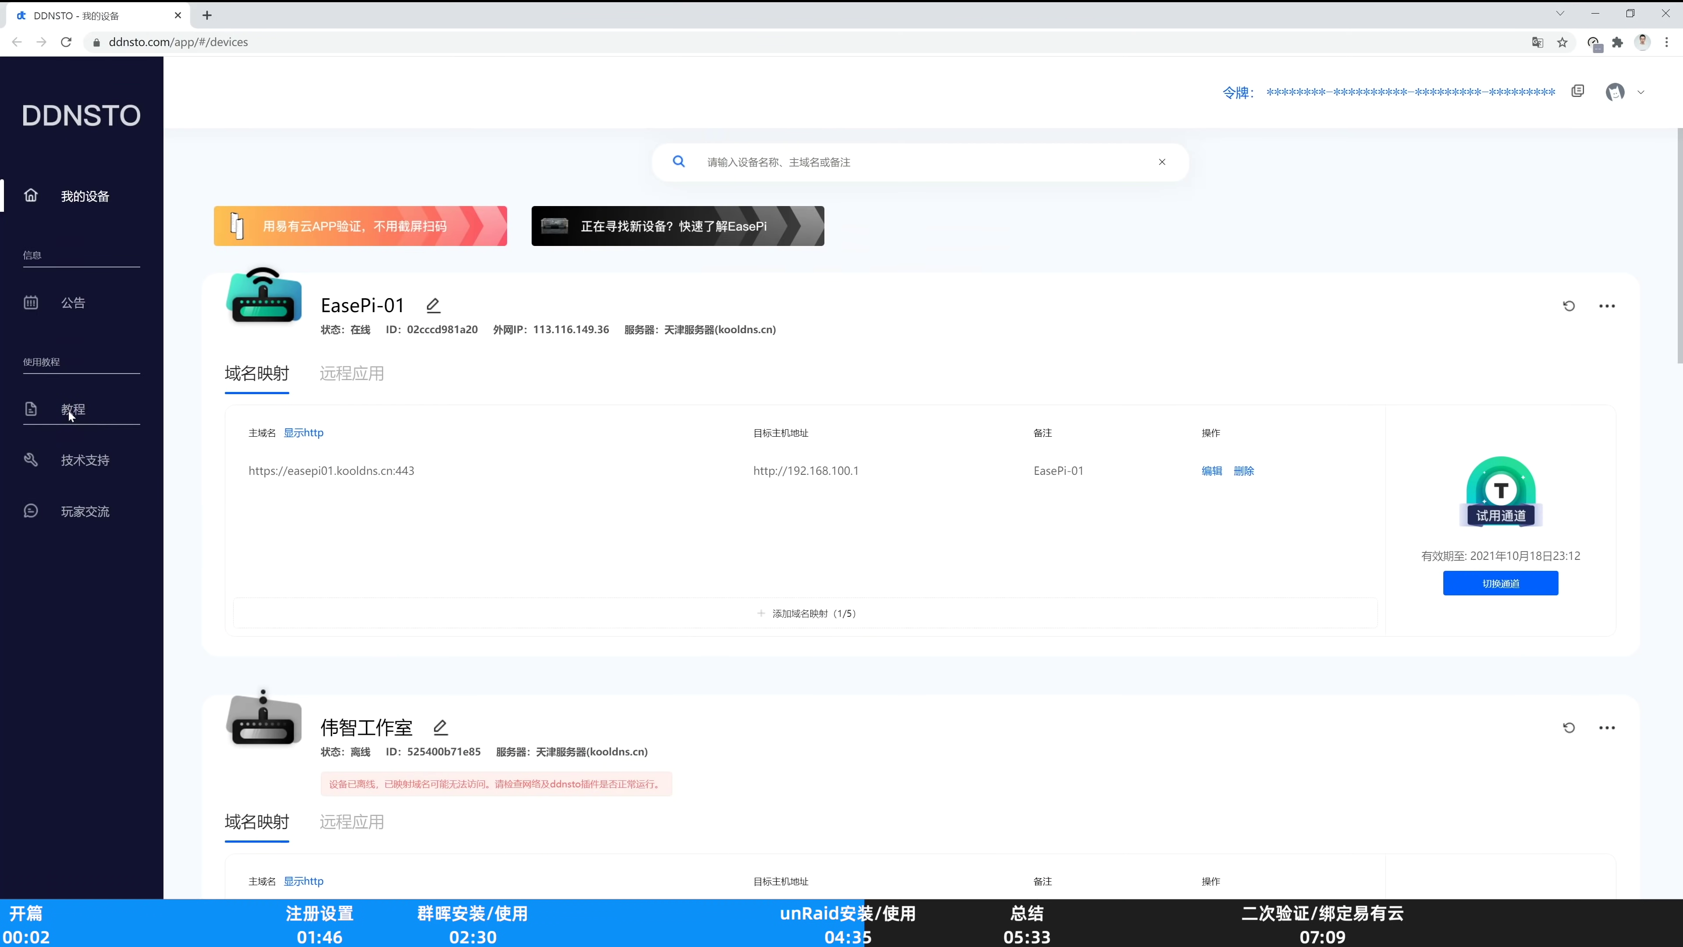
Open the Unraid/爱快/Docker section of the detailed DDNSTO tutorial and select its docker run command
left_click(68, 410)
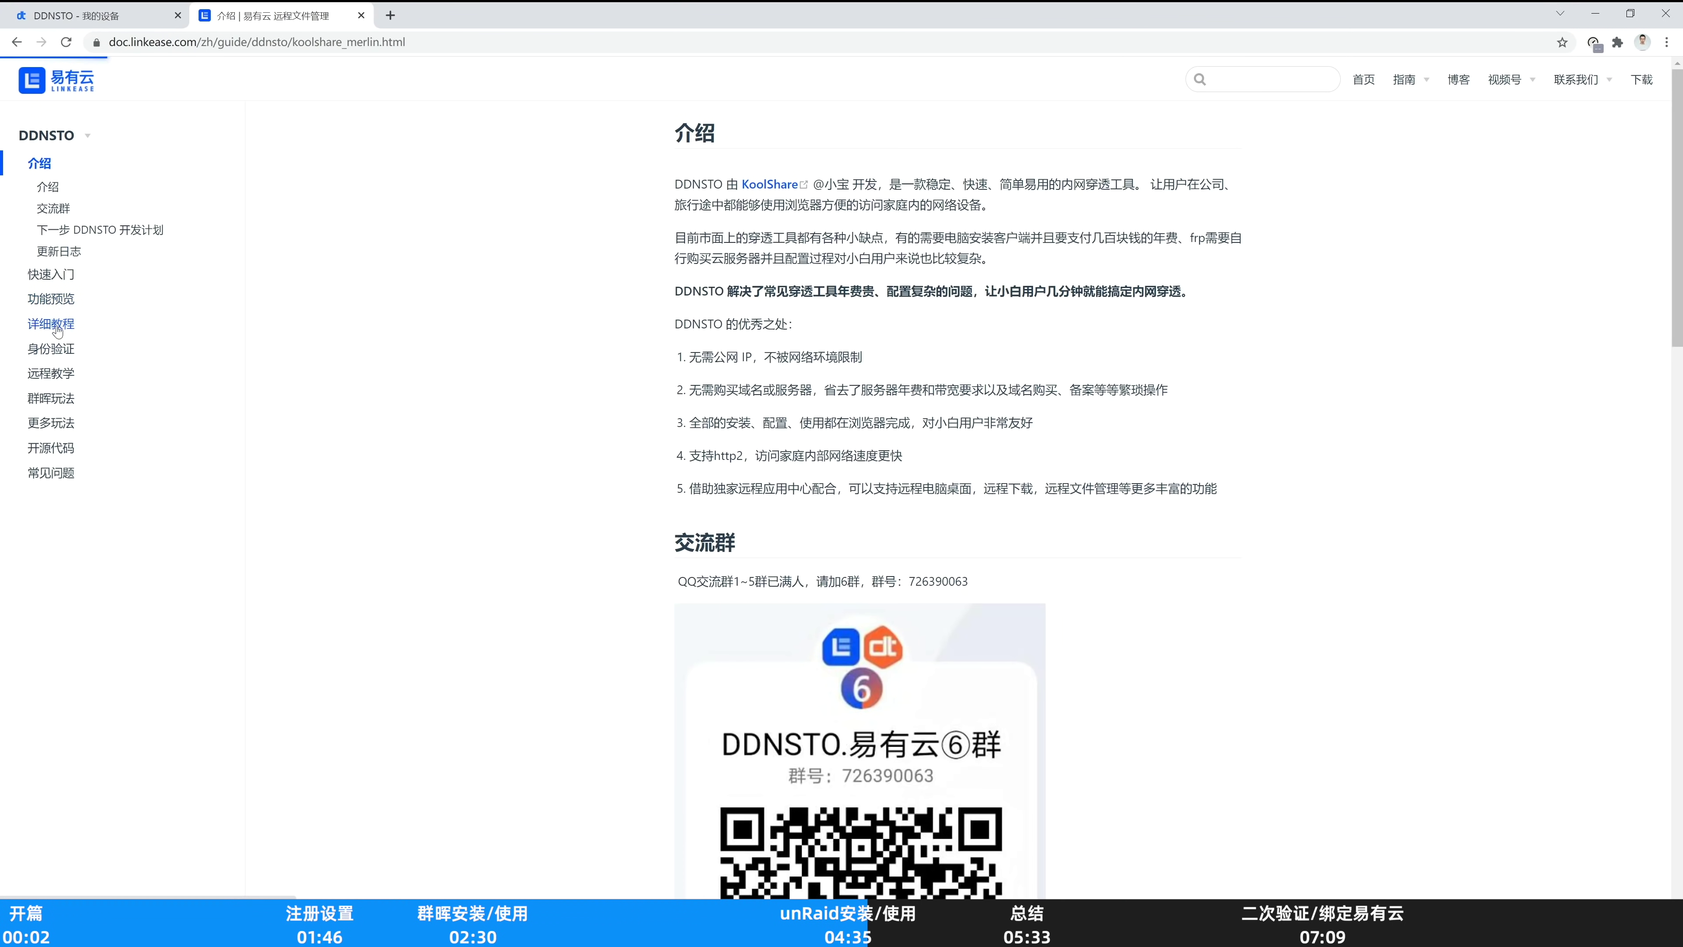
left_click(57, 328)
left_click(98, 431)
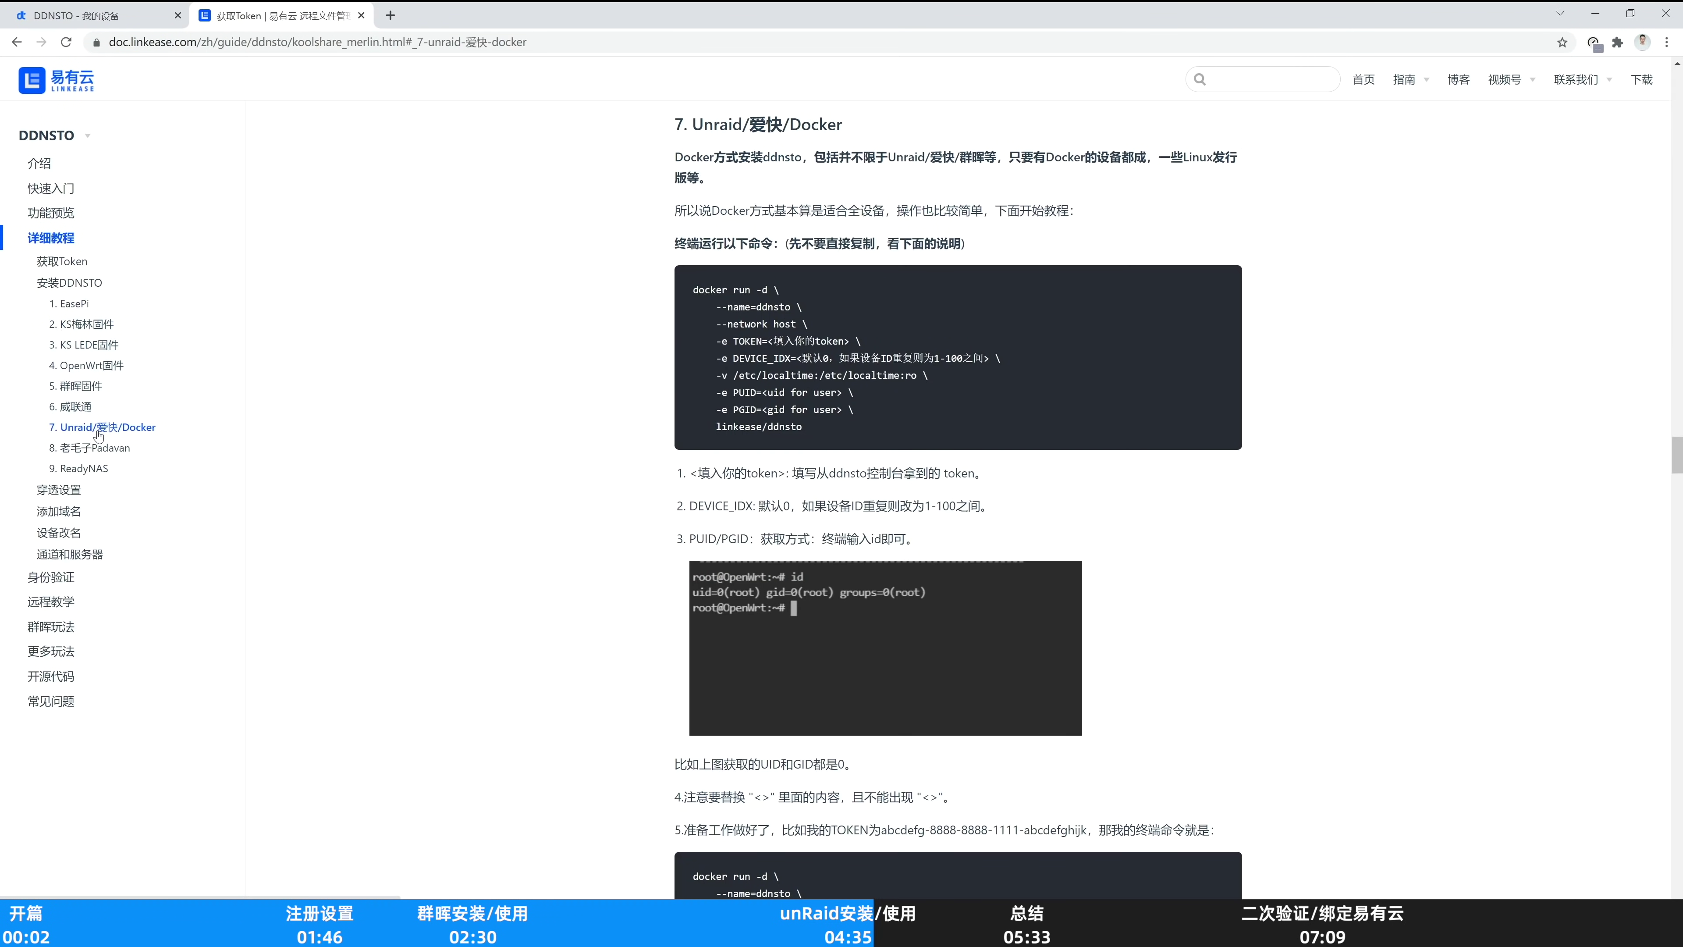
left_click_drag(692, 287, 813, 432)
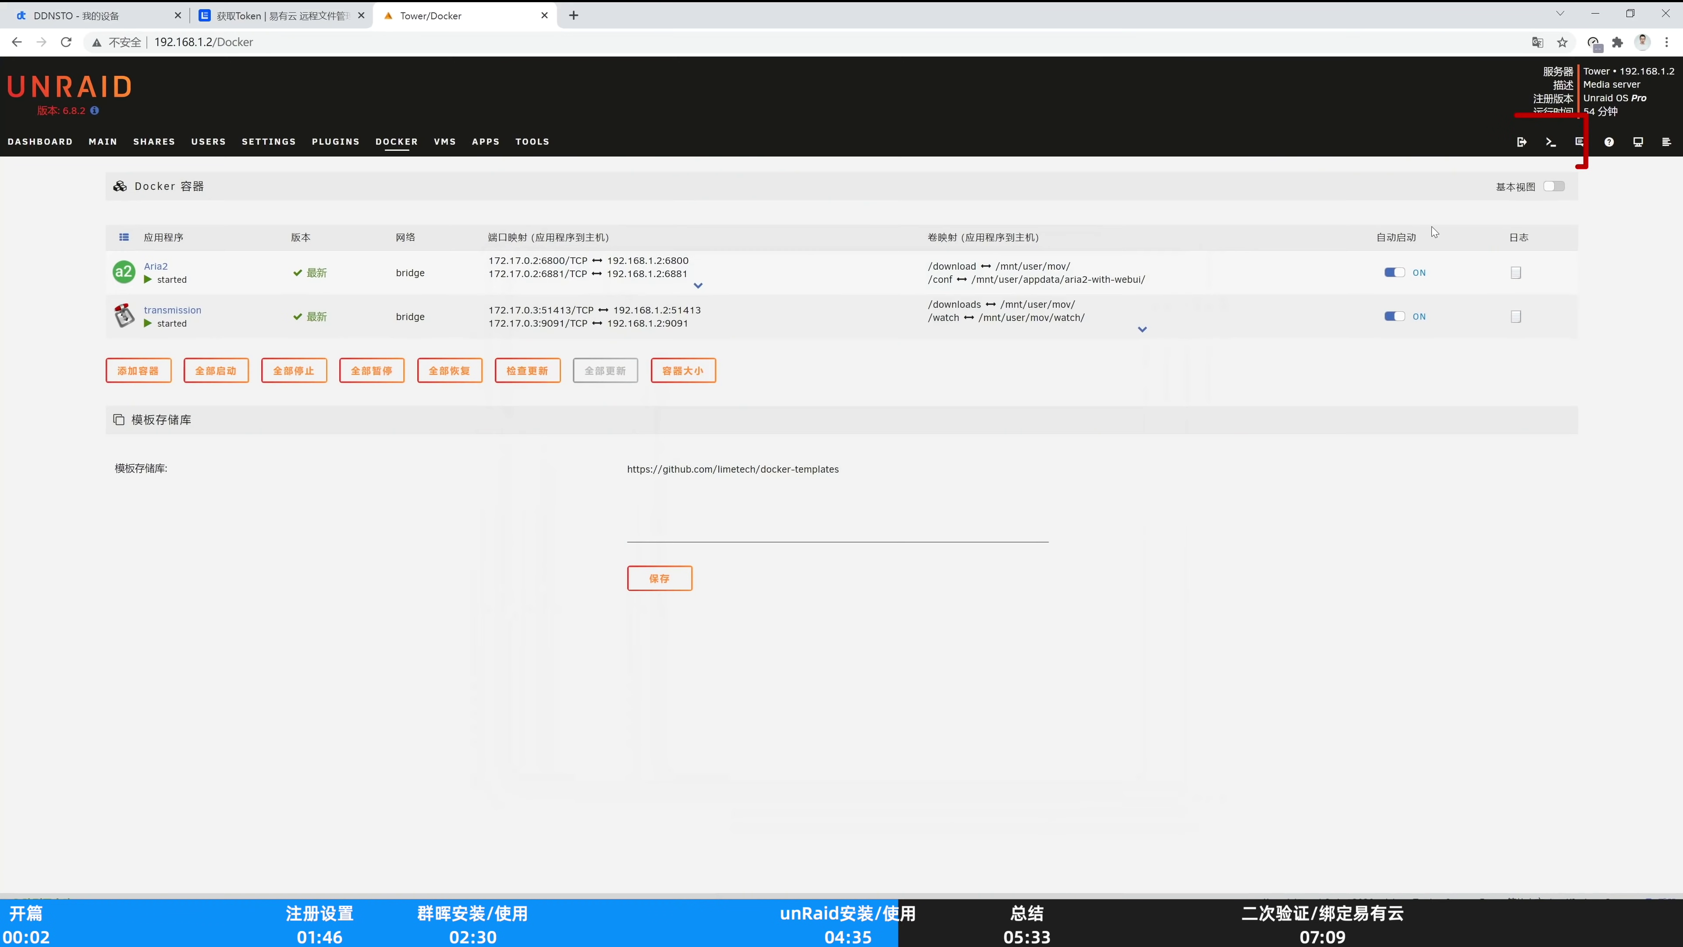
Copy the completed linkease/ddnsto docker run command from Notepad, including the token and DEVICE_IDX, PUID and PGID of 0, and run it in the Unraid terminal
left_click(1552, 146)
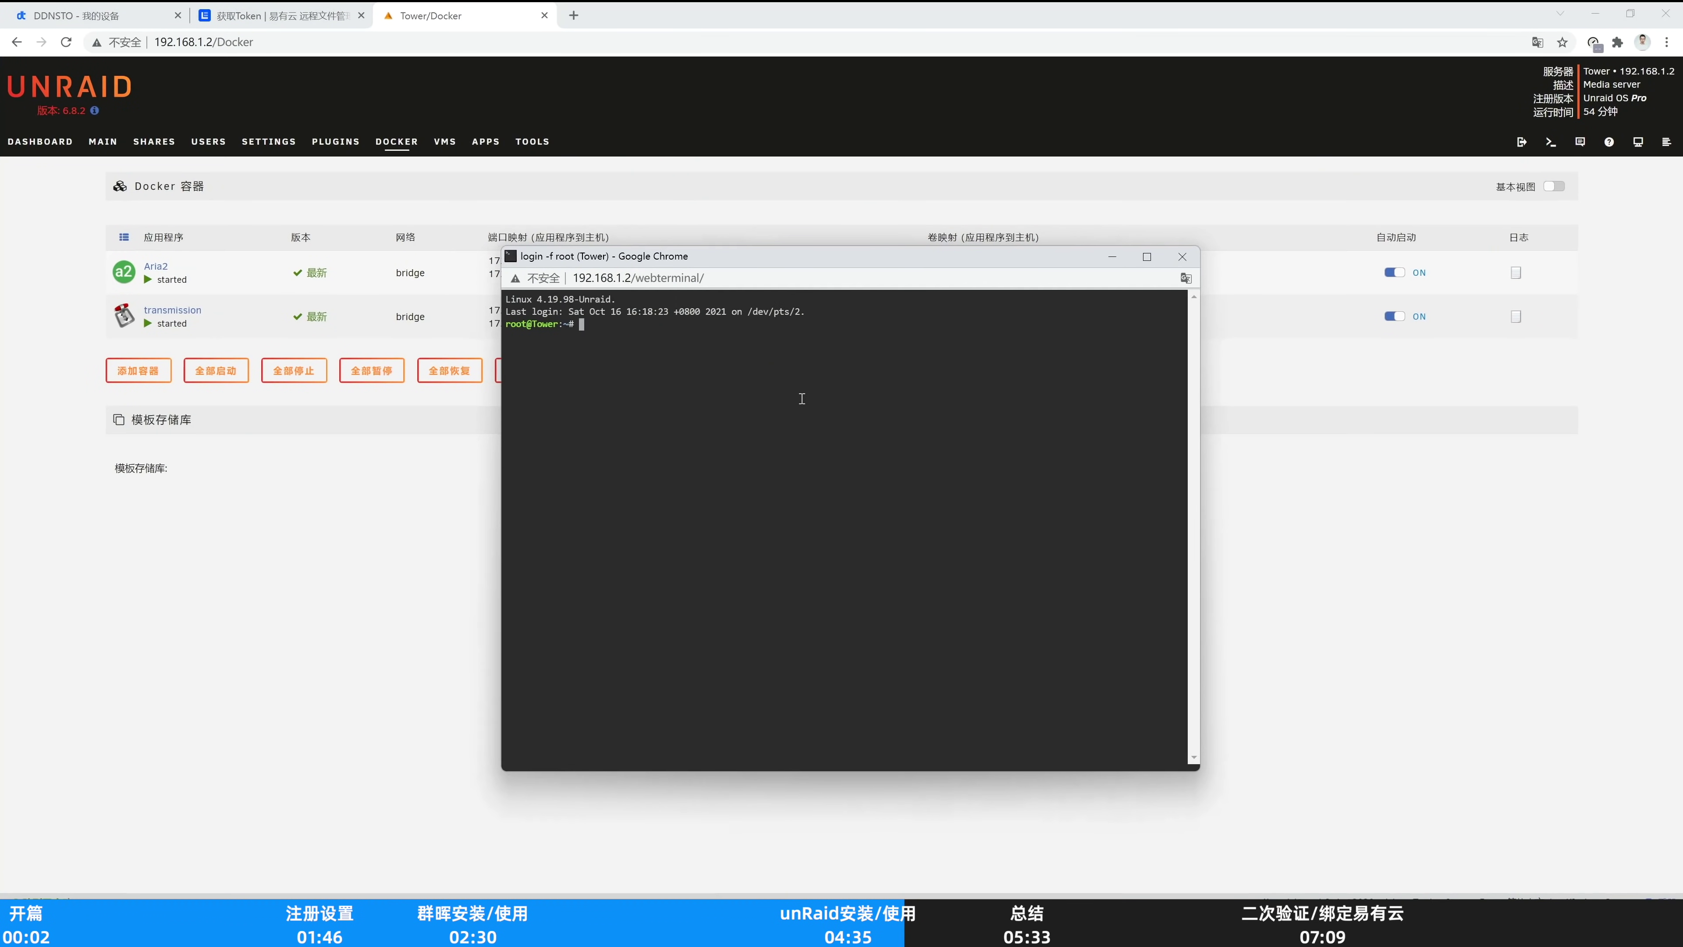
key("alt+Tab")
left_click_drag(545, 446, 423, 309)
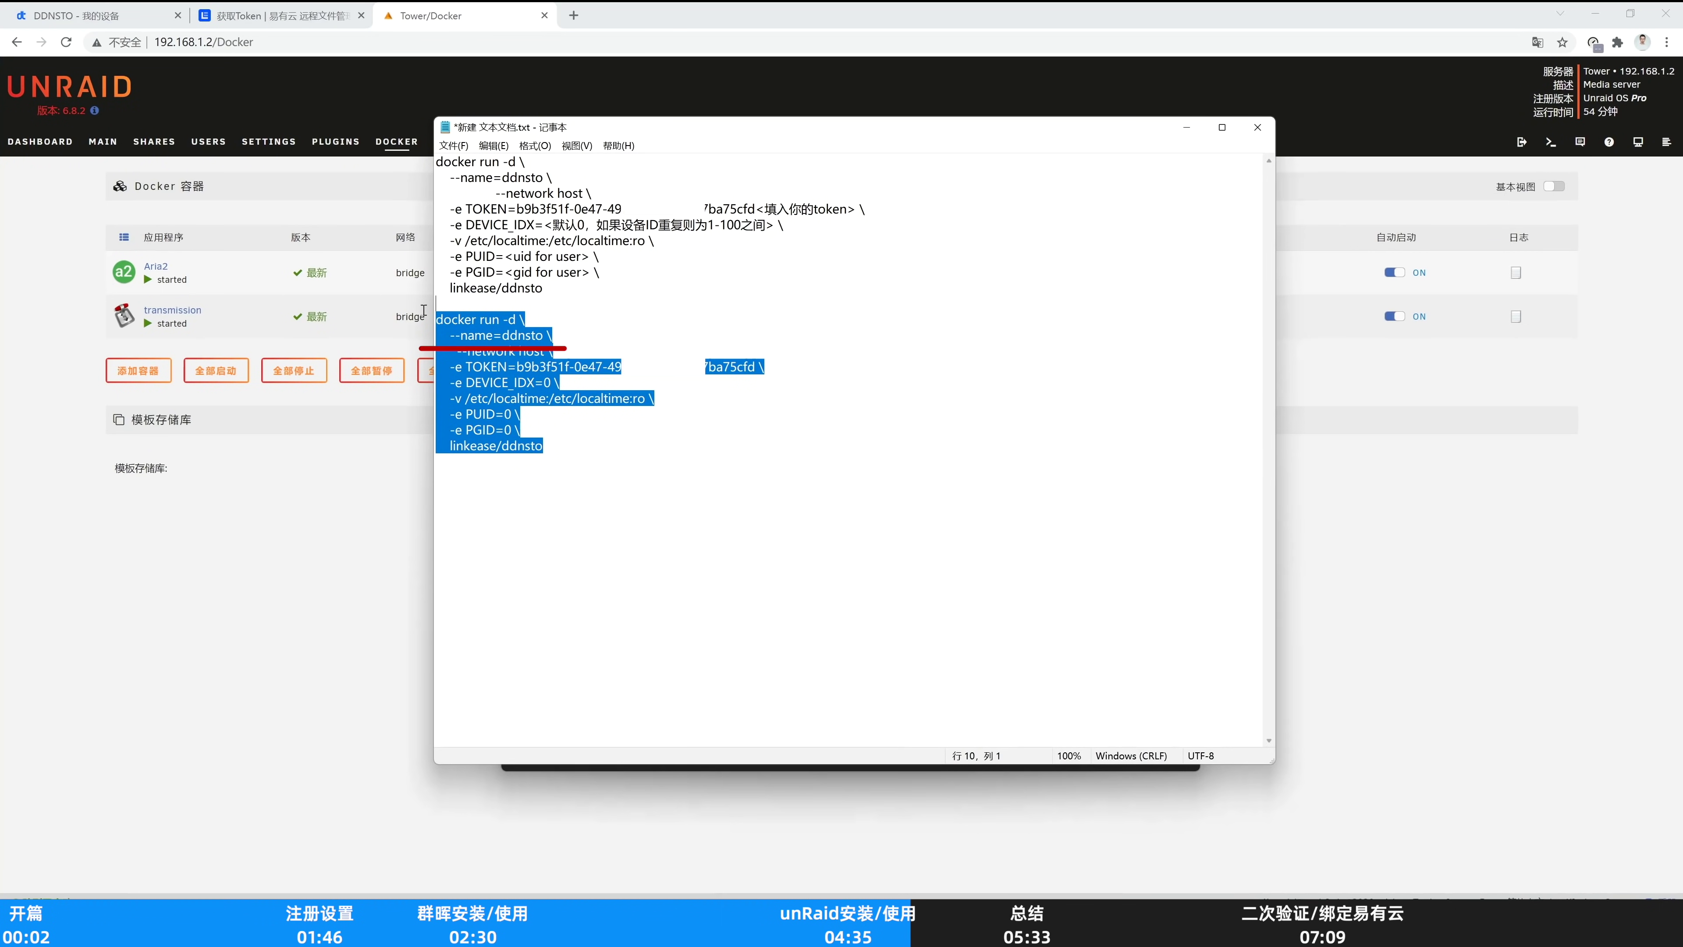
key("ctrl+c")
key("alt+Tab")
right_click(856, 412)
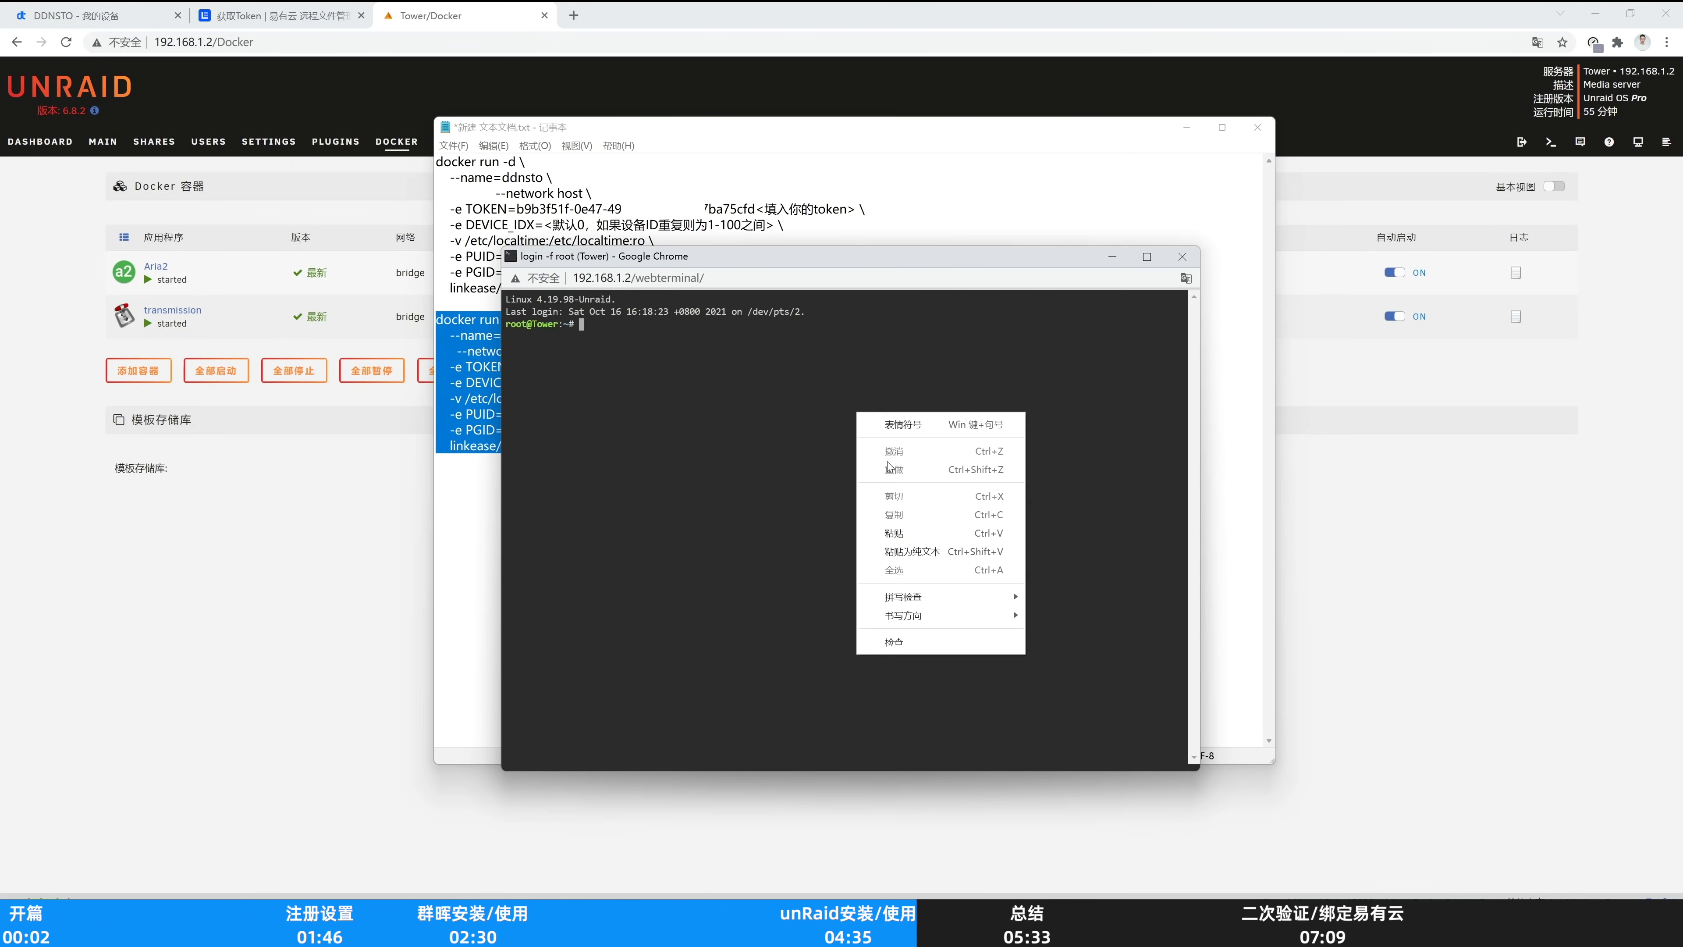
left_click(900, 533)
key("Return")
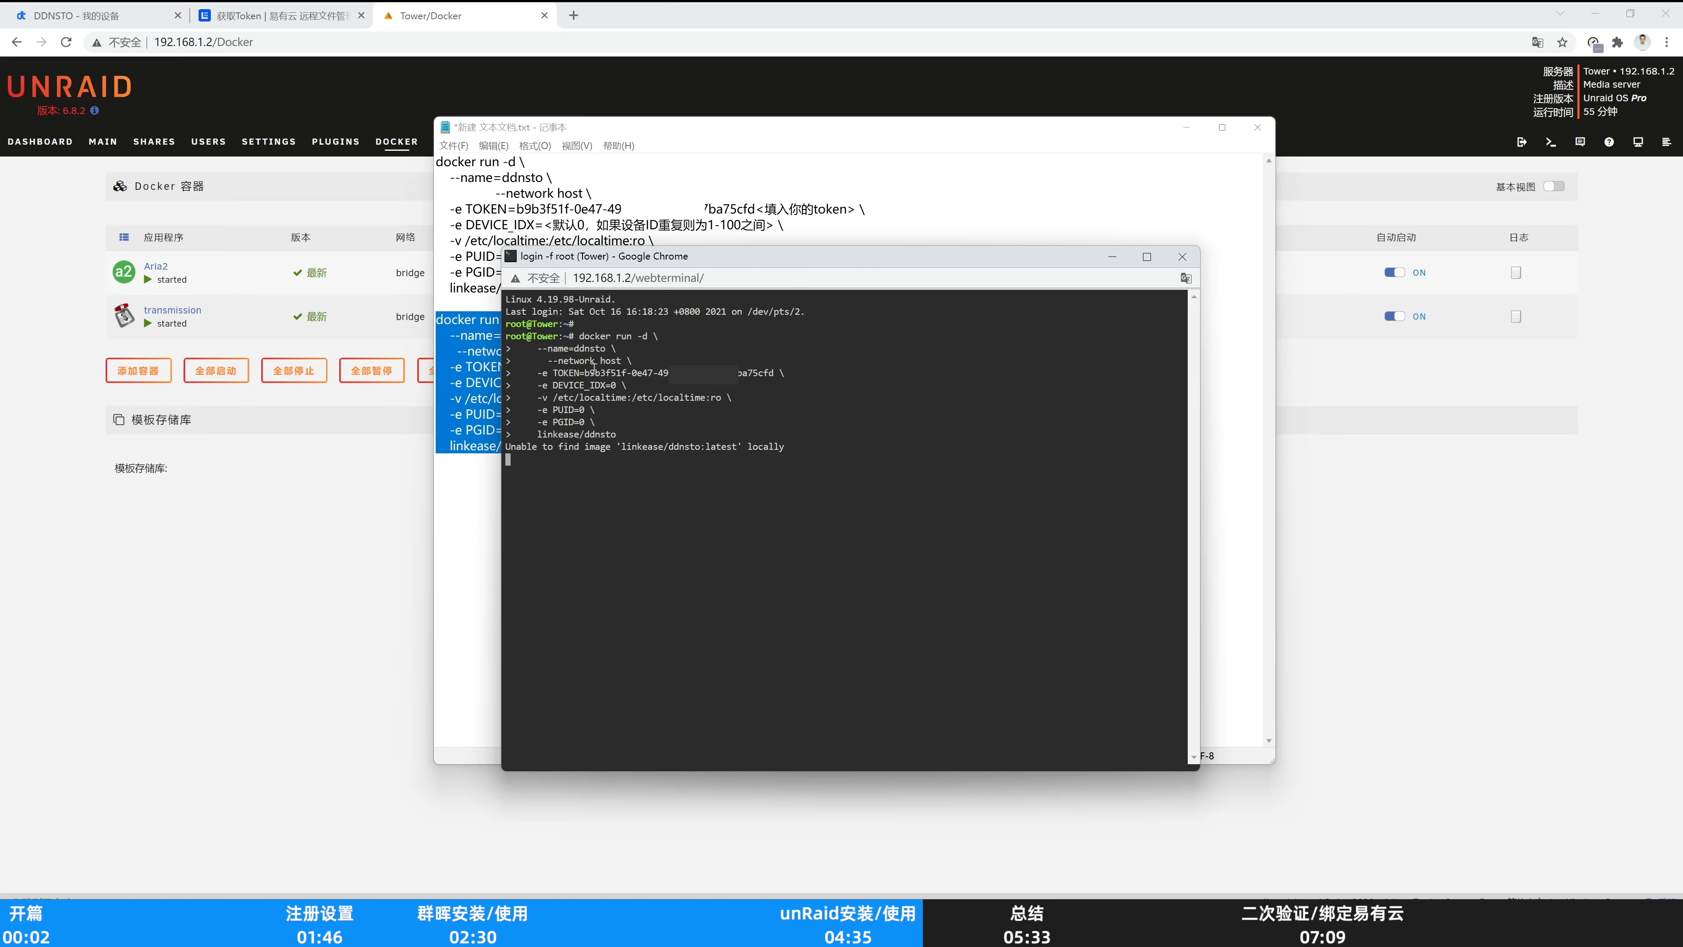
Reload the Unraid Docker page and enable autostart for the new ddnsto container
key("alt+Tab")
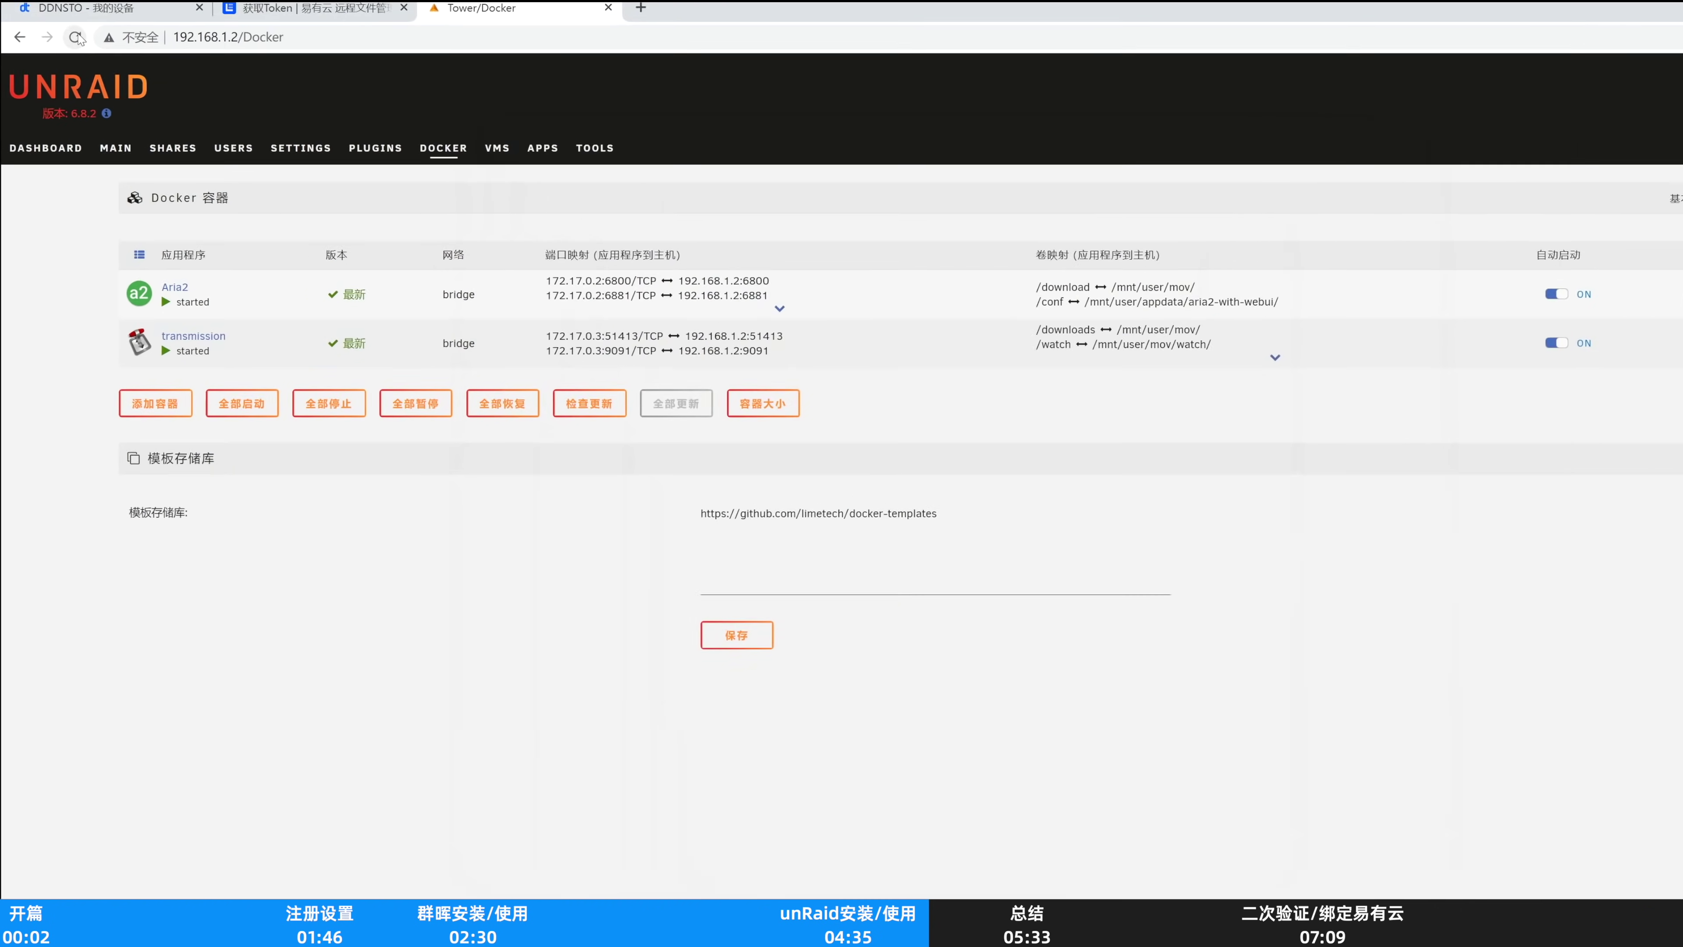
left_click(66, 41)
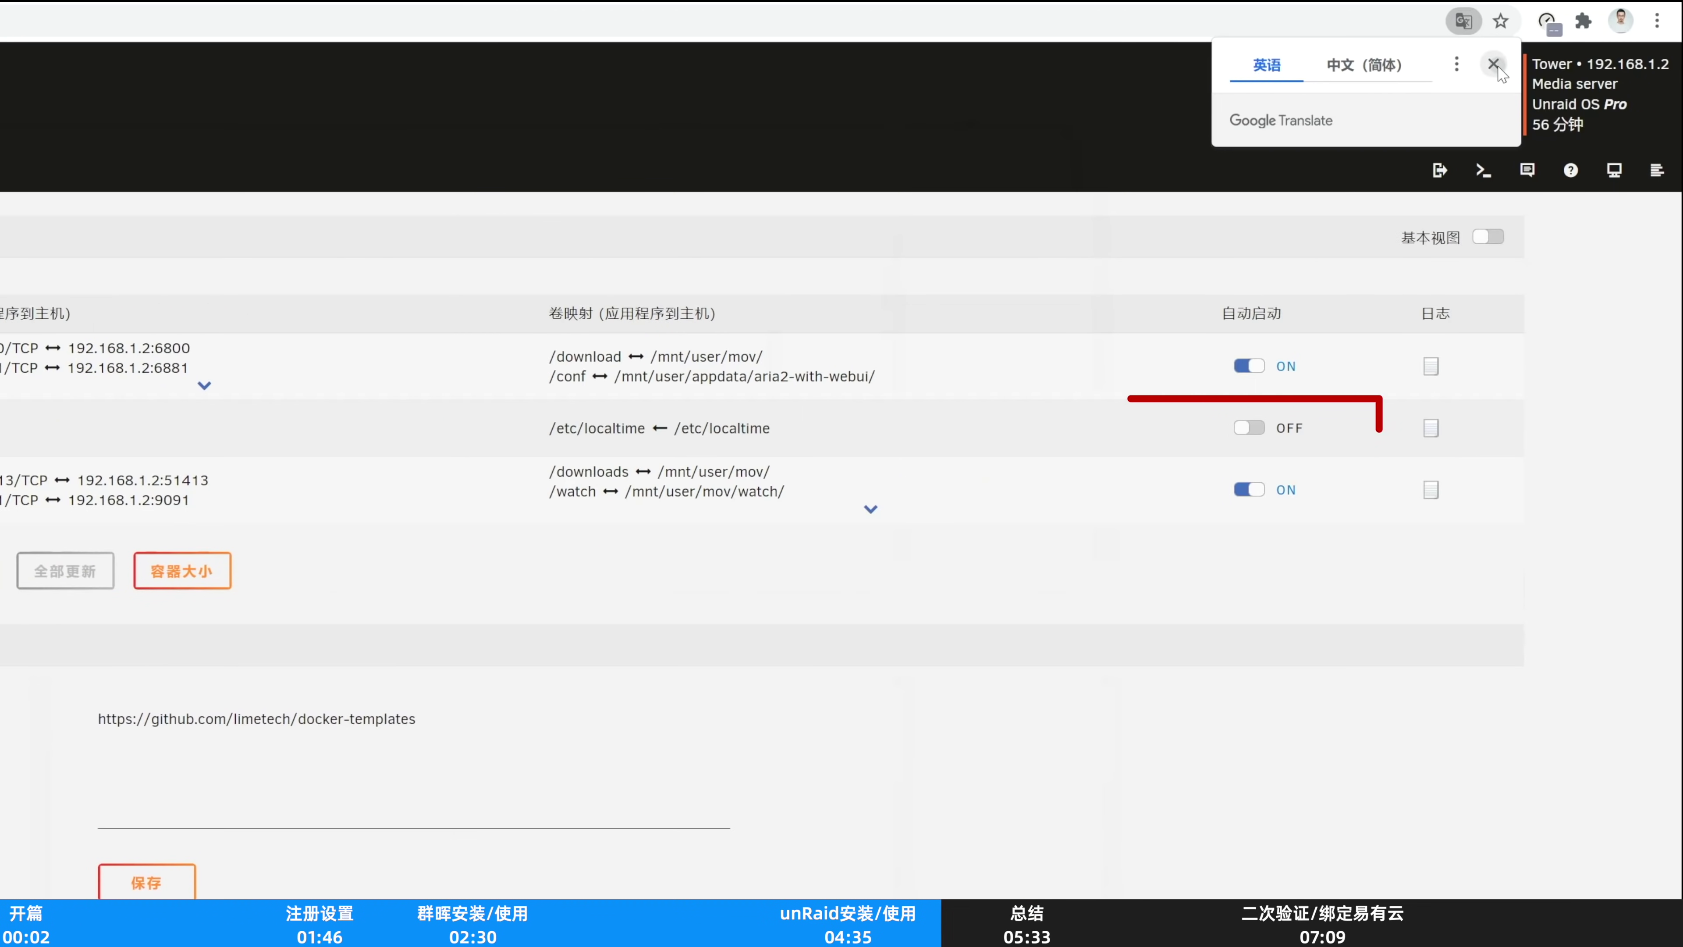
left_click(1252, 431)
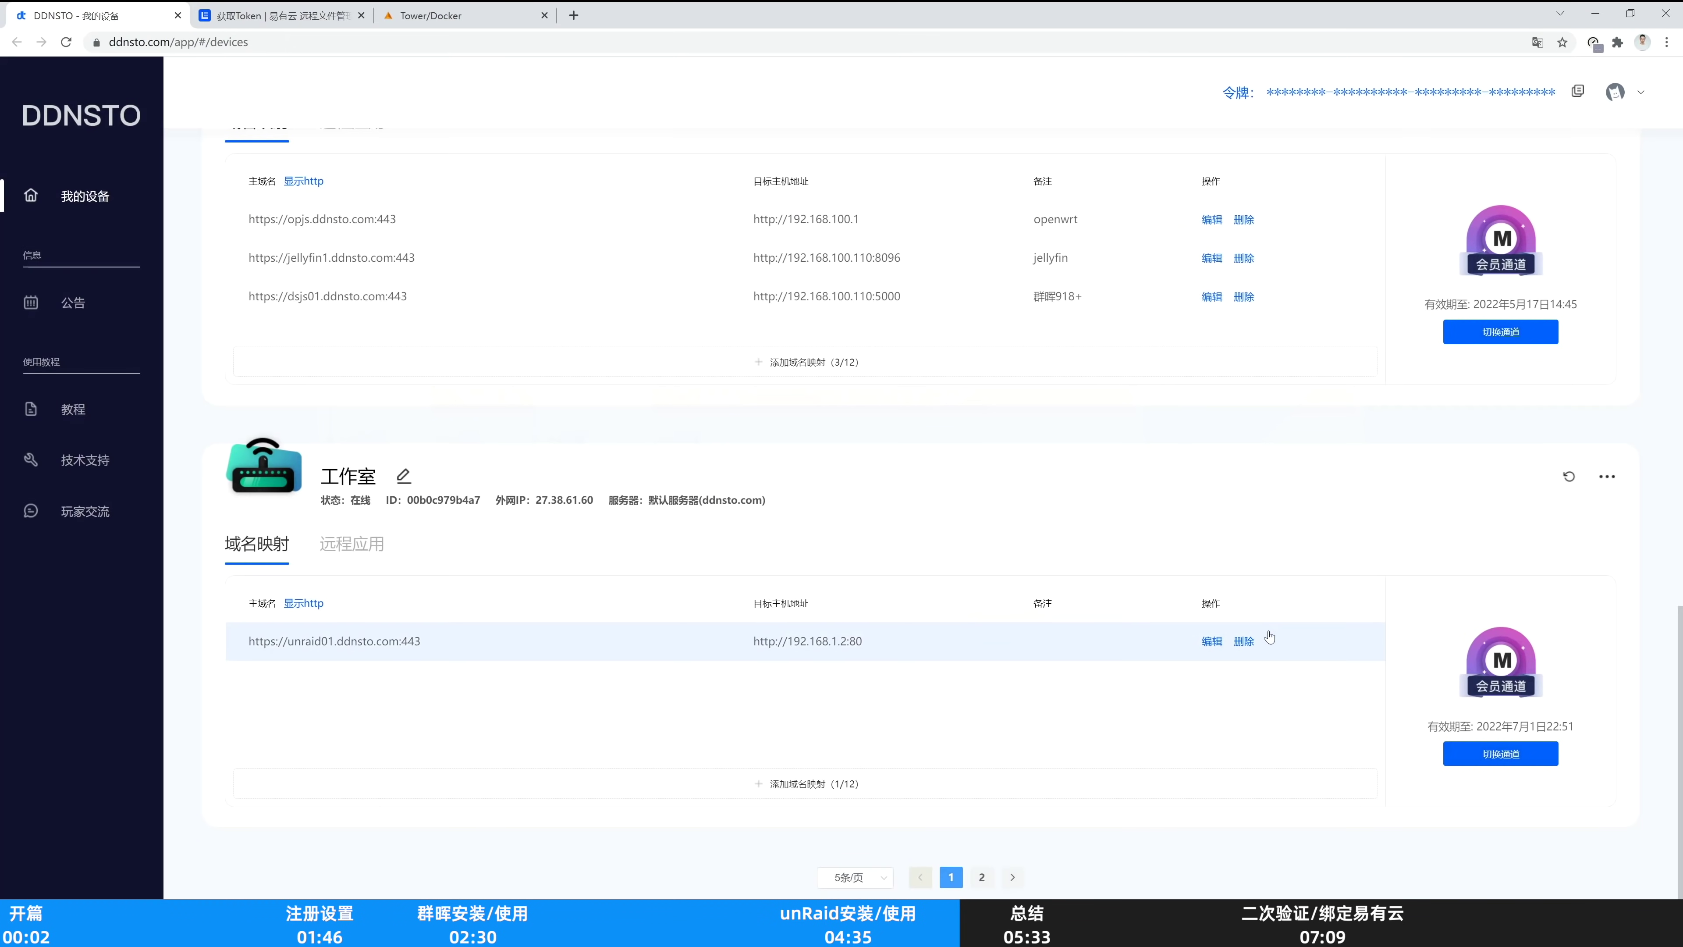
left_click(1212, 641)
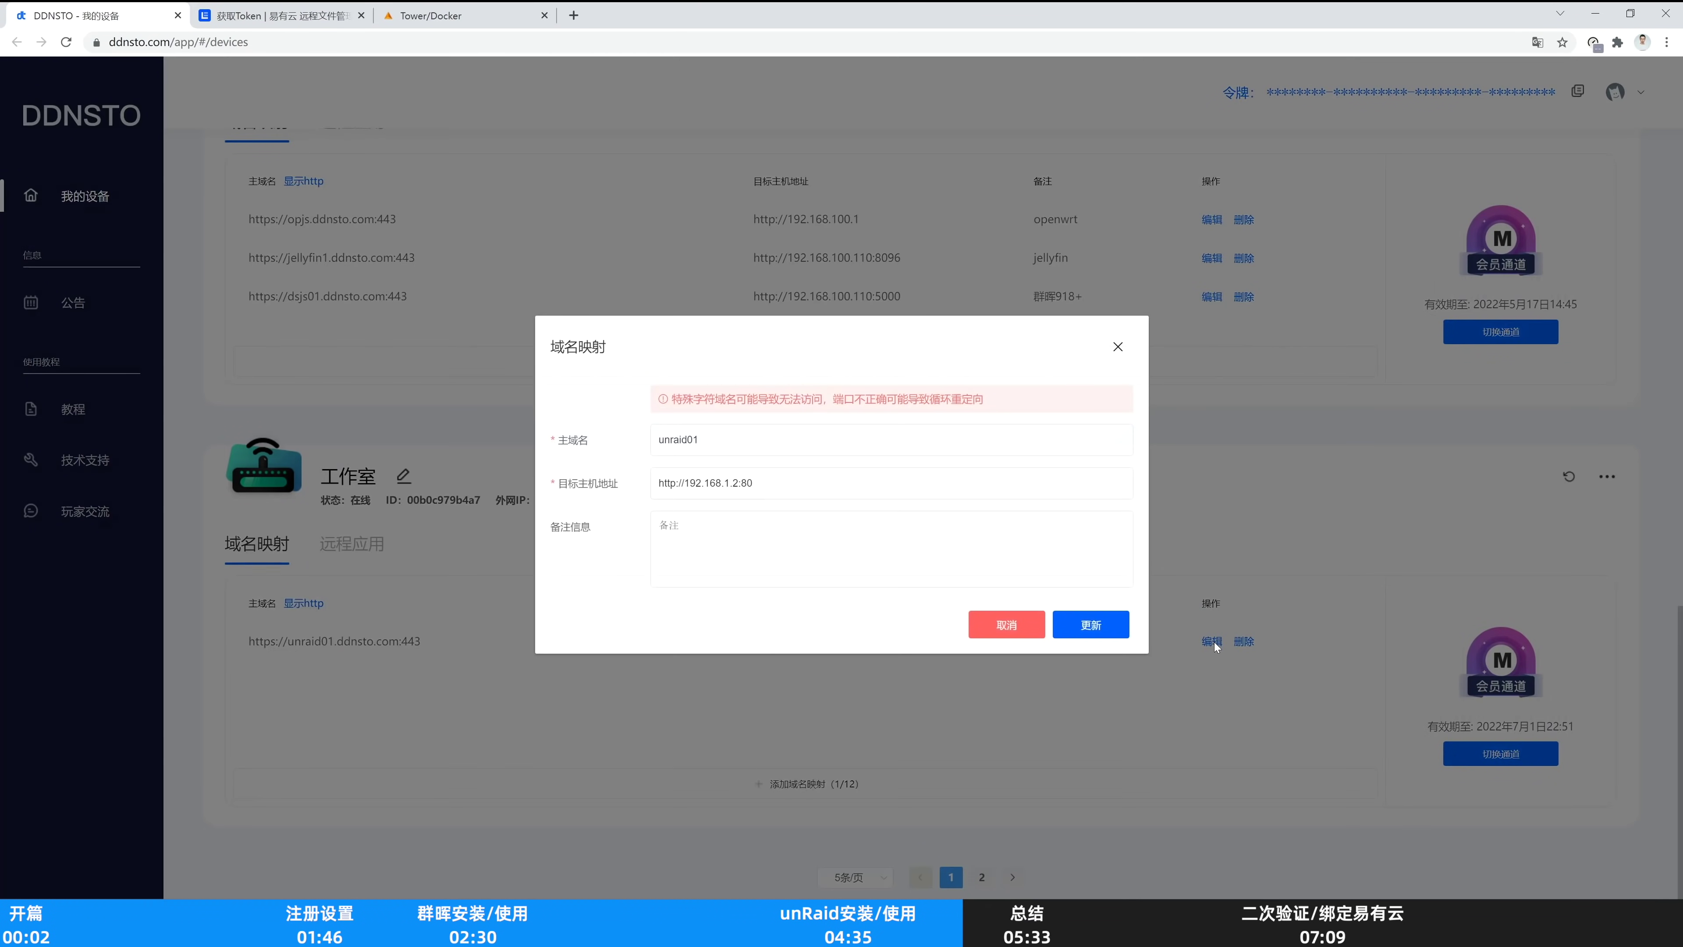
left_click(740, 445)
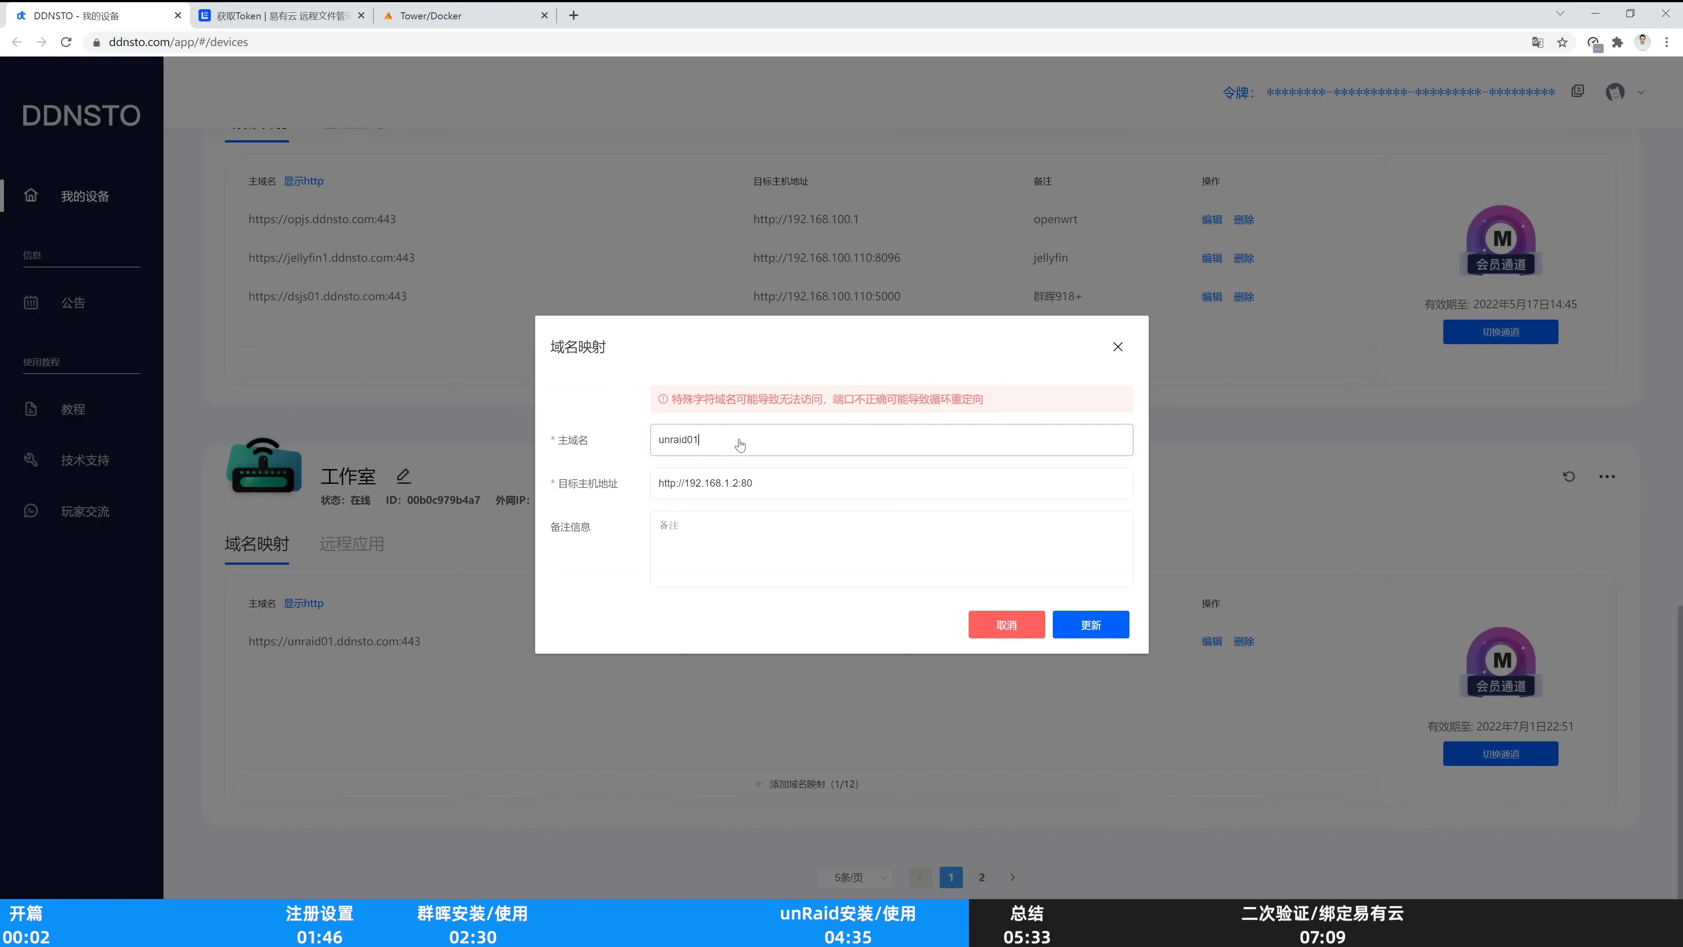
left_click(770, 484)
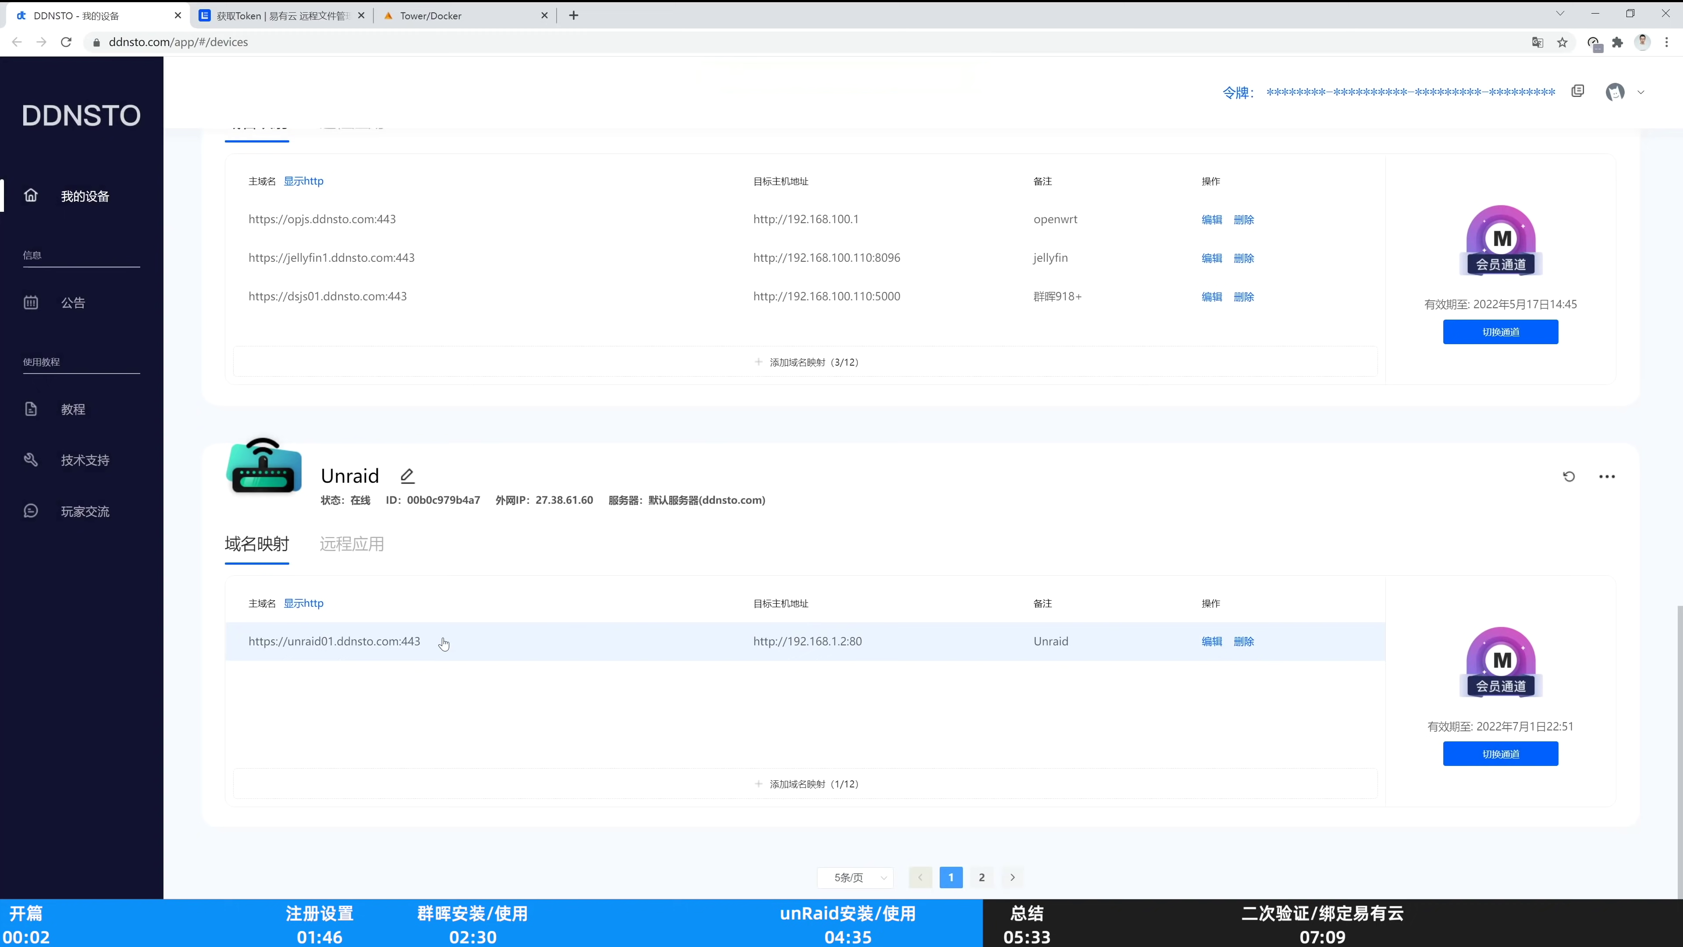
left_click(444, 642)
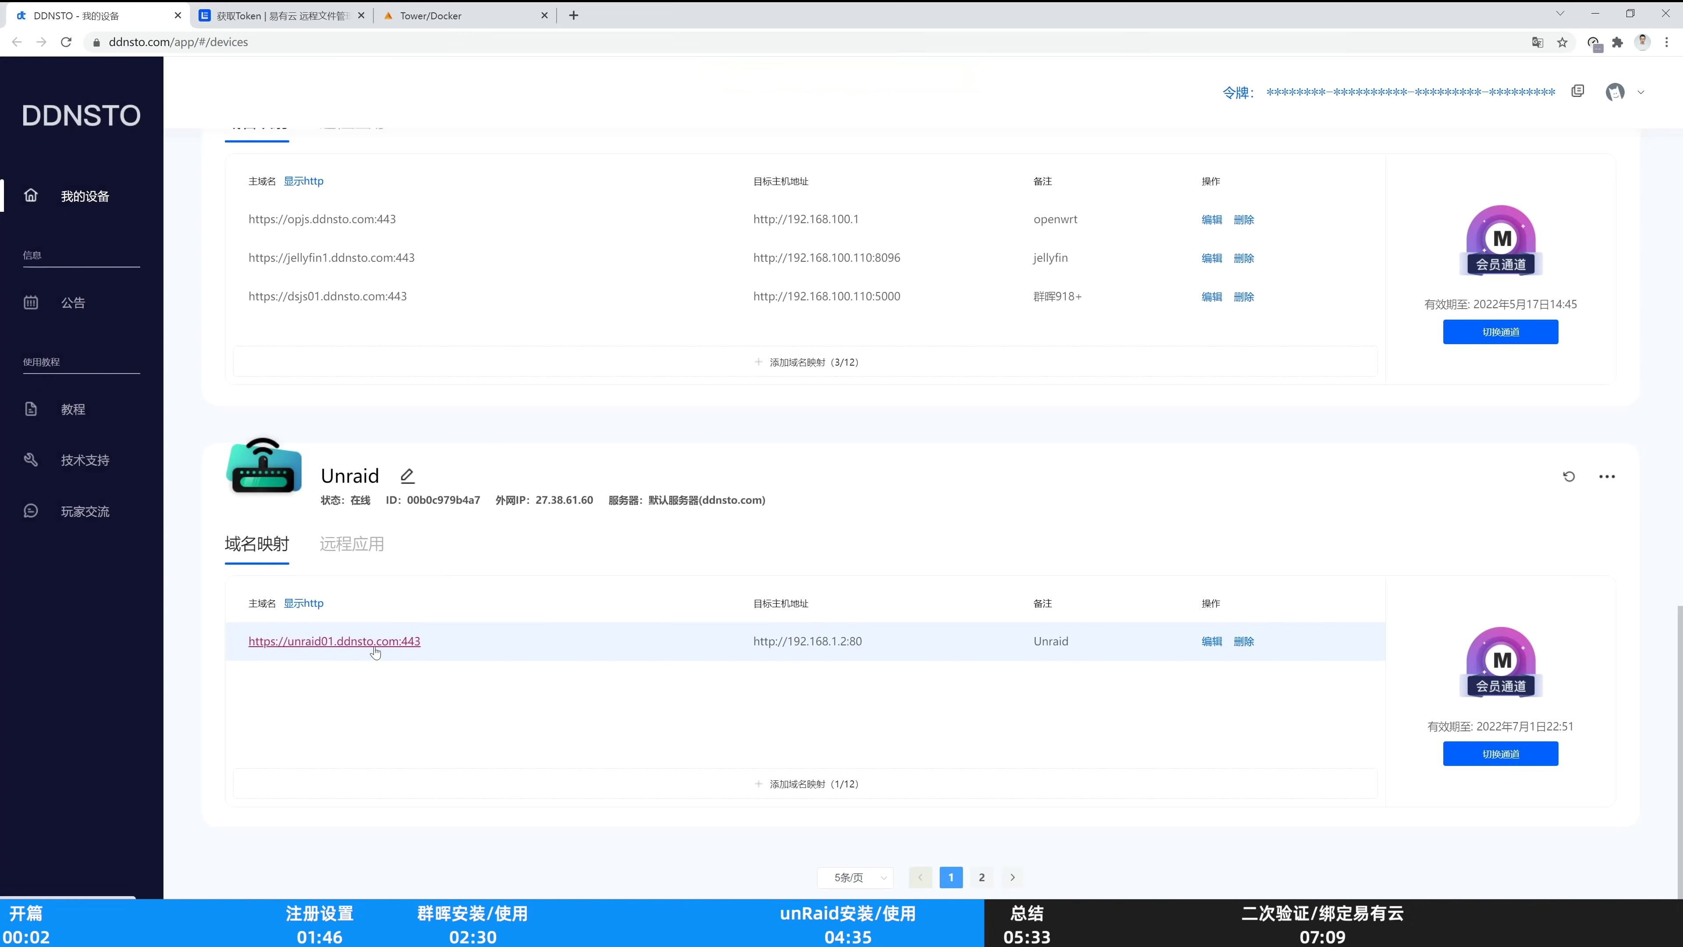